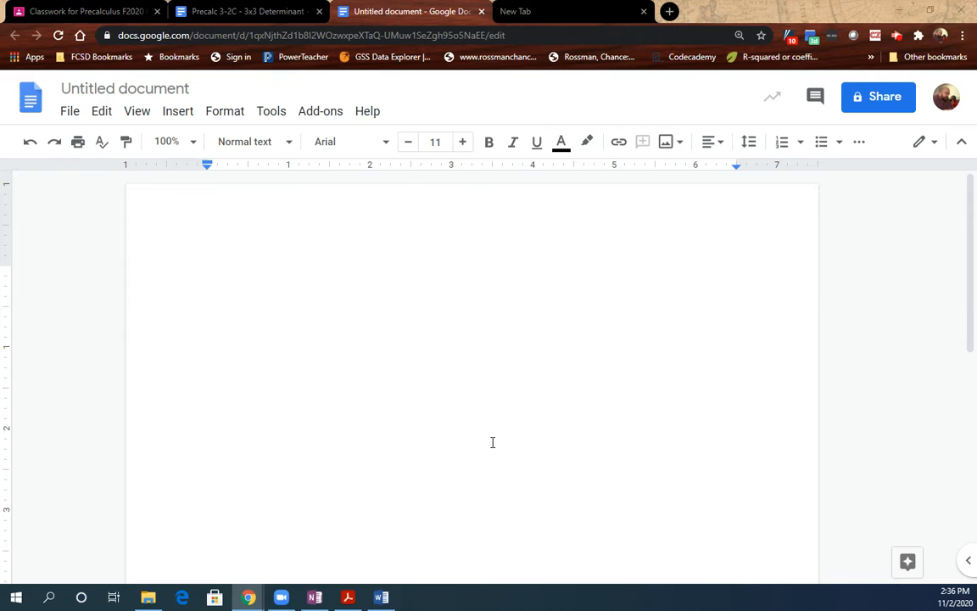
Insert a new equation at the start of the blank document
{"action": "left_click", "coordinate": [180, 112]}
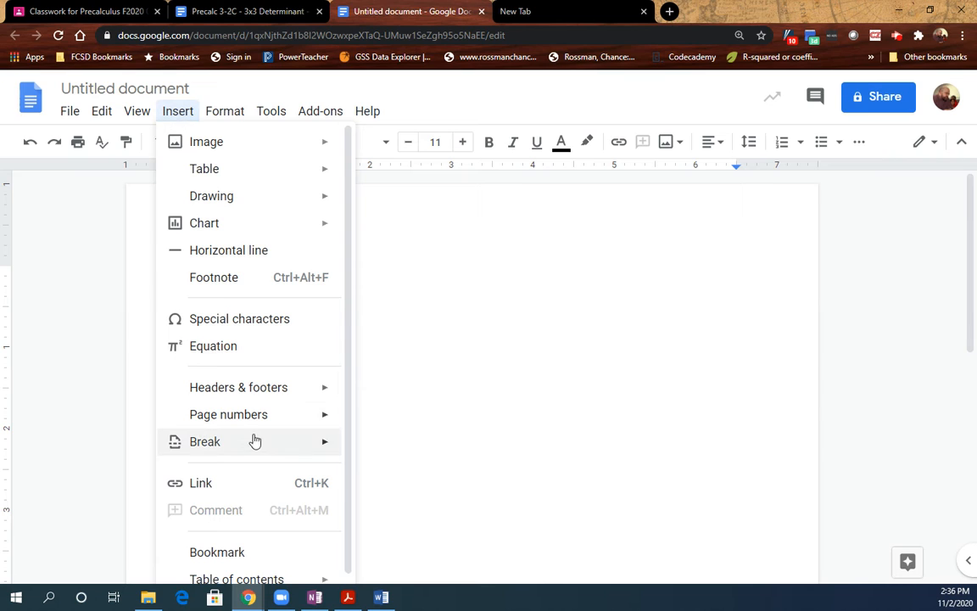
{"action": "left_click", "coordinate": [262, 346]}
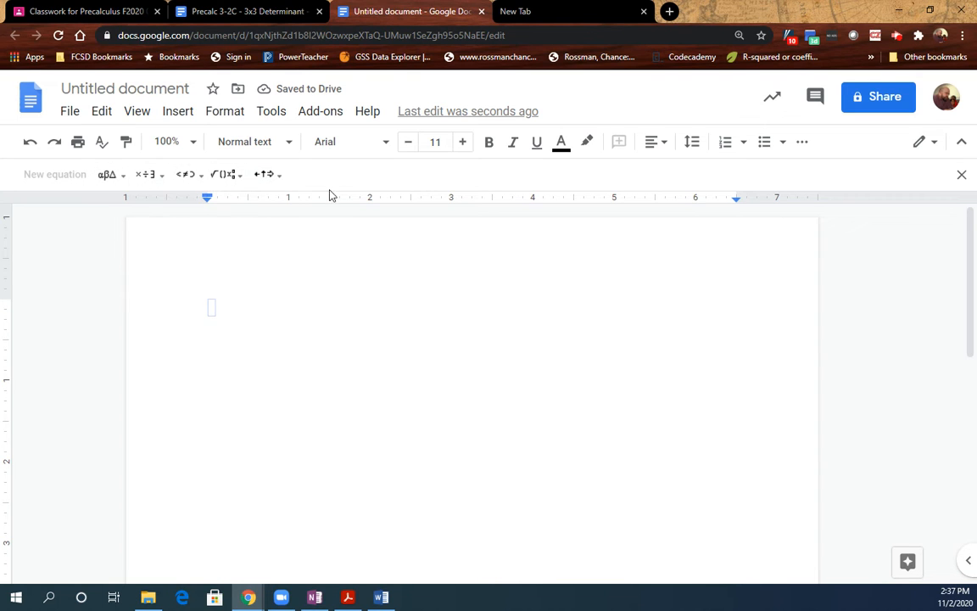
{"action": "left_click", "coordinate": [125, 178]}
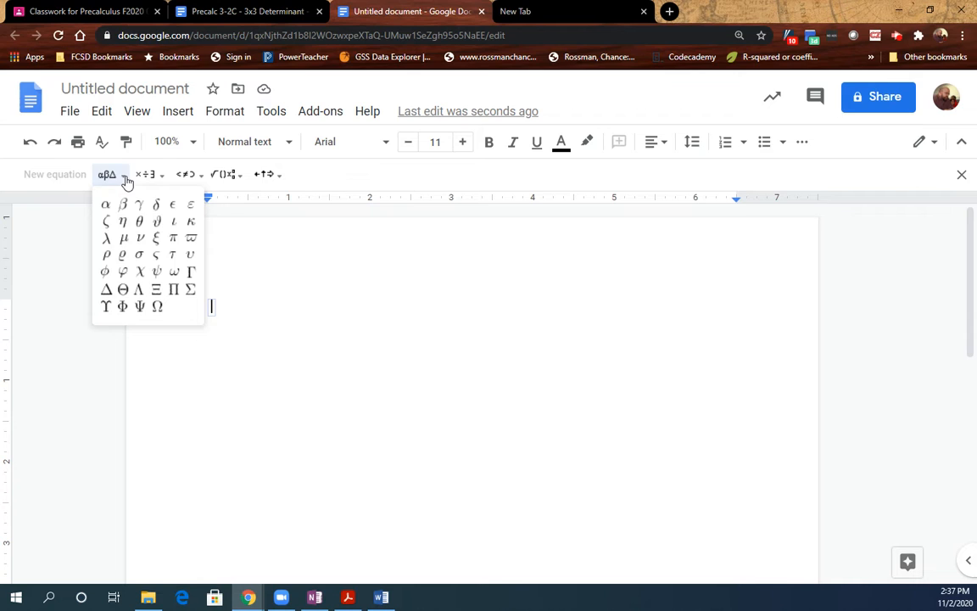
{"action": "left_click", "coordinate": [163, 176]}
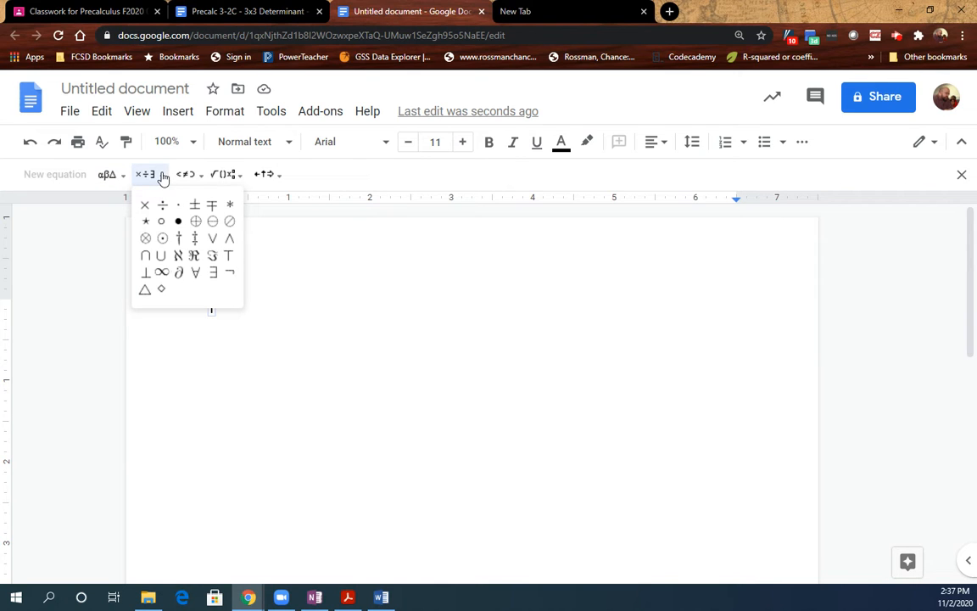
{"action": "left_click", "coordinate": [189, 176]}
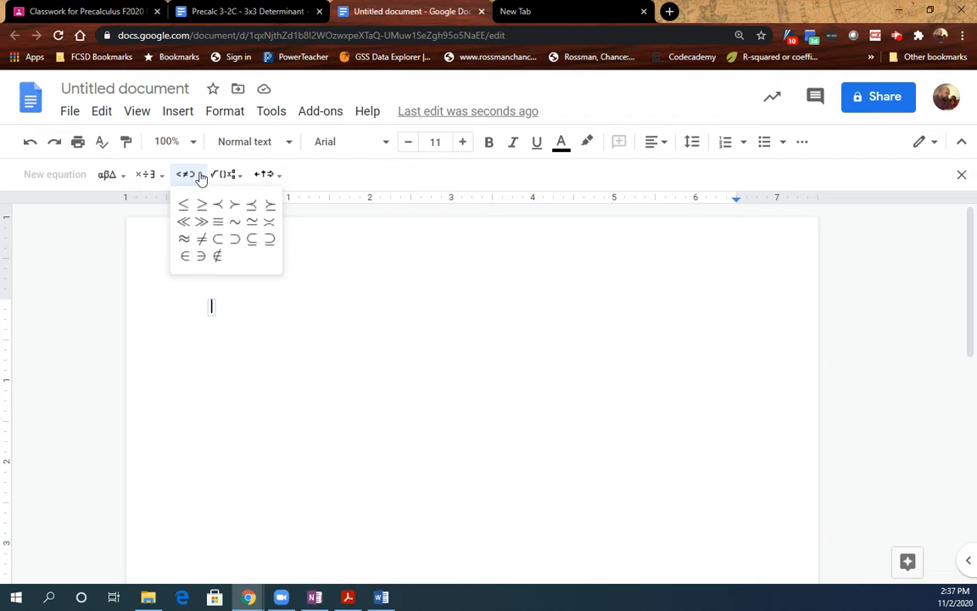
{"action": "left_click", "coordinate": [217, 175]}
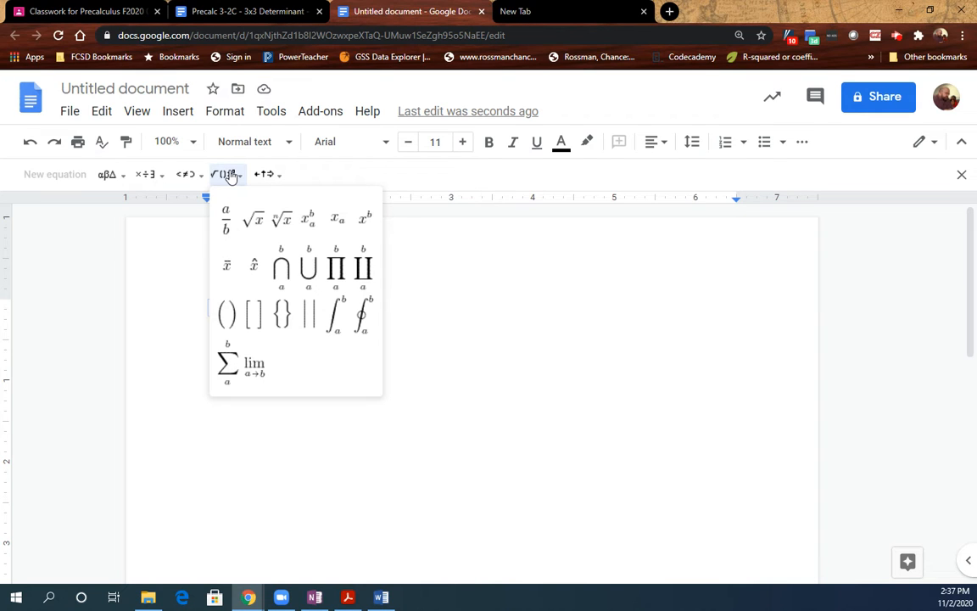
{"action": "left_click", "coordinate": [265, 176]}
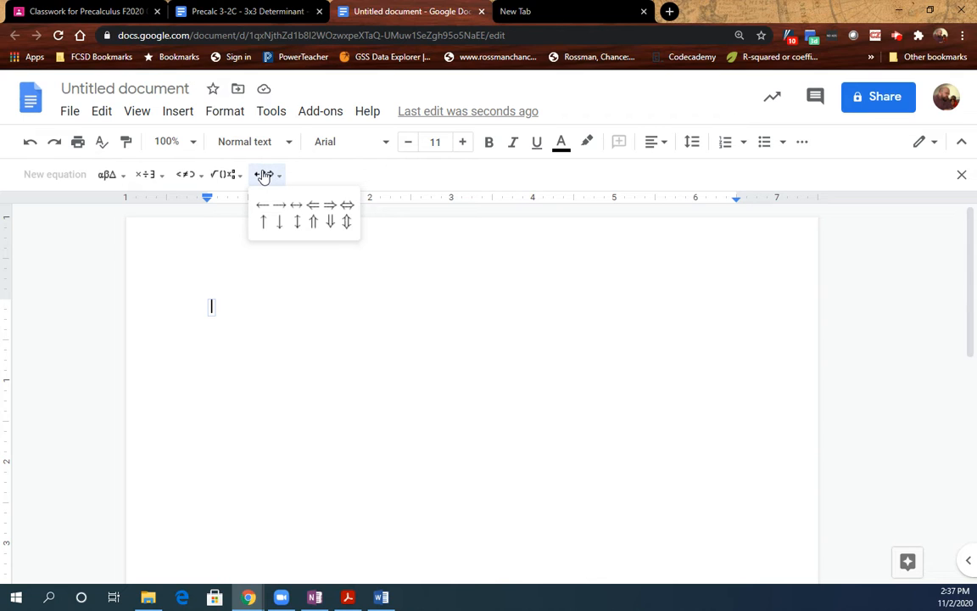
Enter √25 = 5 in the equation, with 25 inside a square root and the rest outside it
{"action": "left_click", "coordinate": [225, 174]}
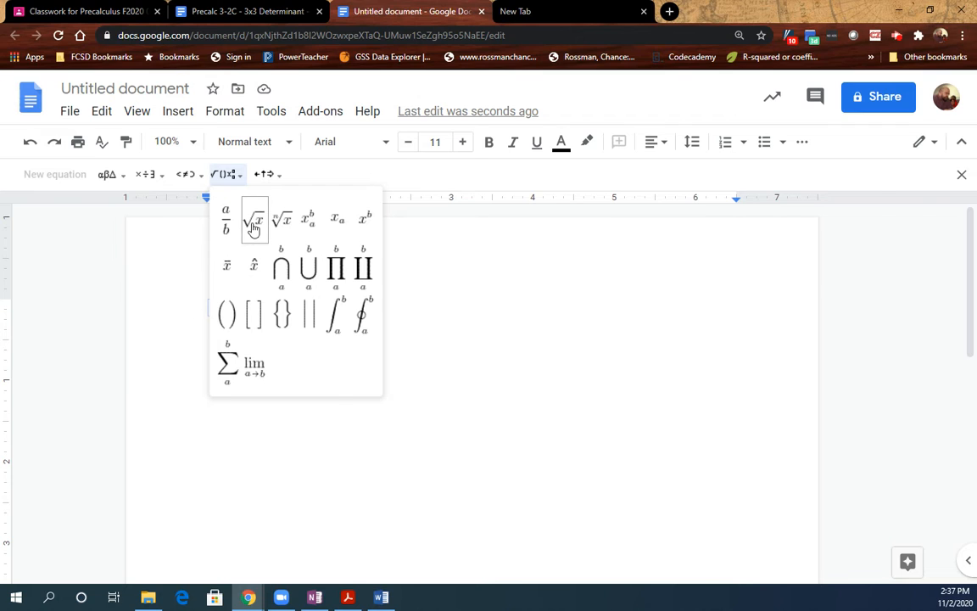
{"action": "left_click", "coordinate": [252, 222]}
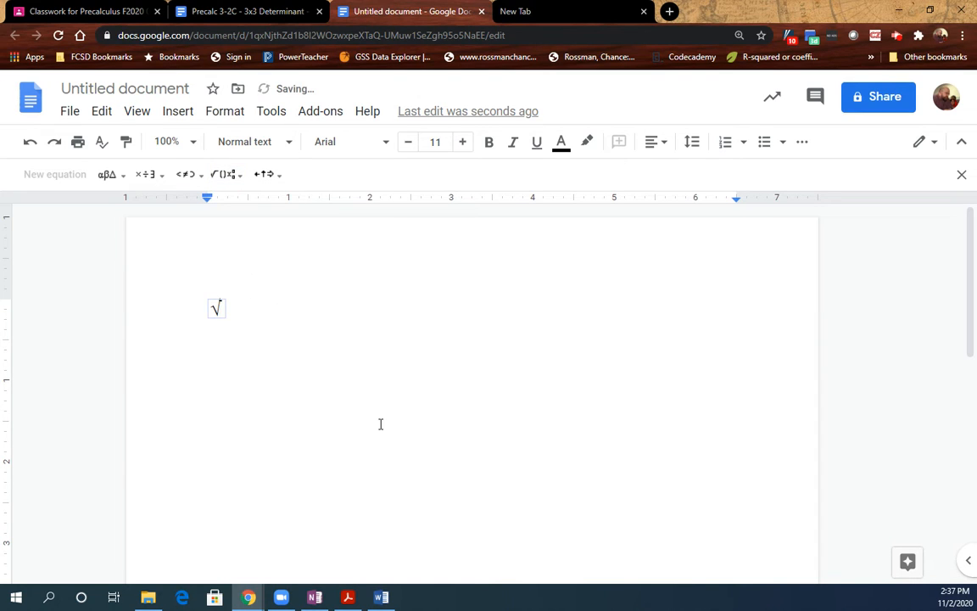
{"action": "type", "text": "25"}
{"action": "key", "text": "Left"}
{"action": "key", "text": "Left"}
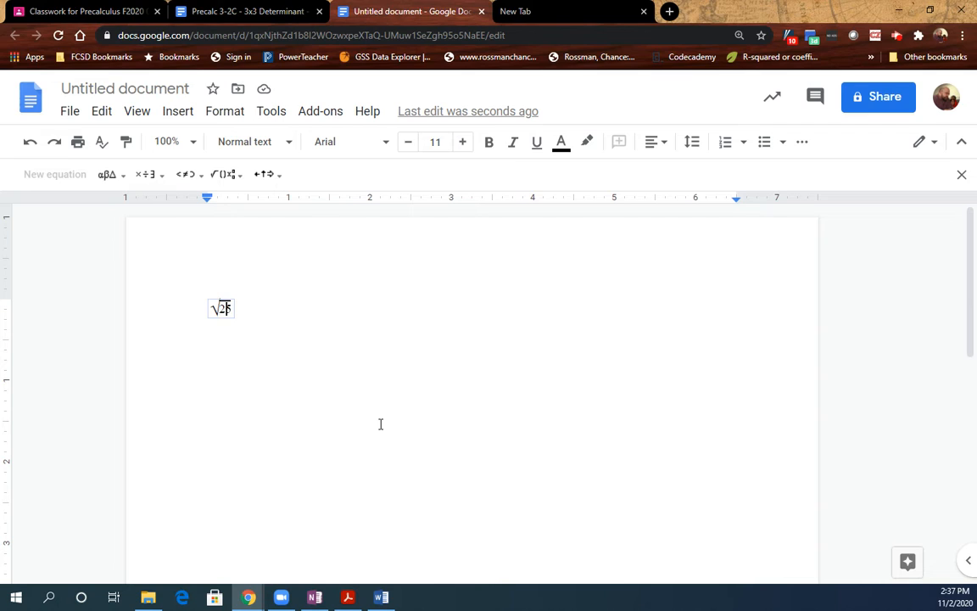
{"action": "key", "text": "Right"}
{"action": "key", "text": "Right"}
{"action": "type", "text": "= "}
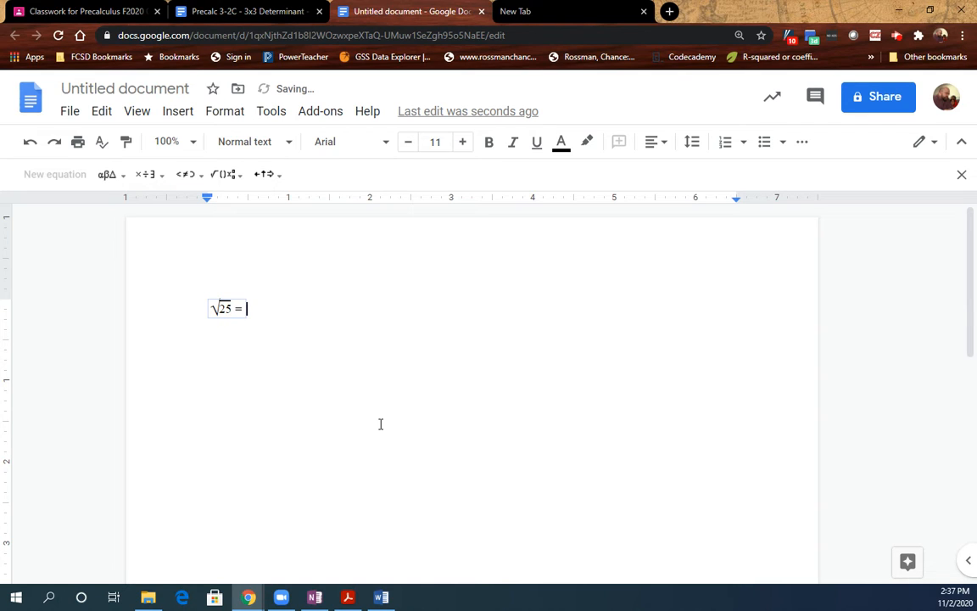
{"action": "type", "text": "5"}
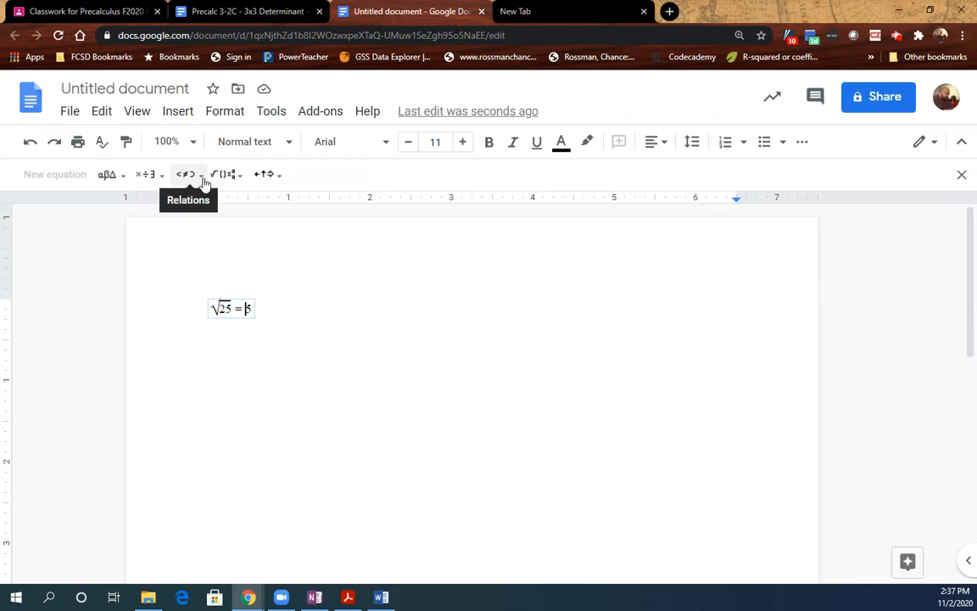
Insert a ± sign before the 5 in the square root equation
{"action": "left_click", "coordinate": [147, 174]}
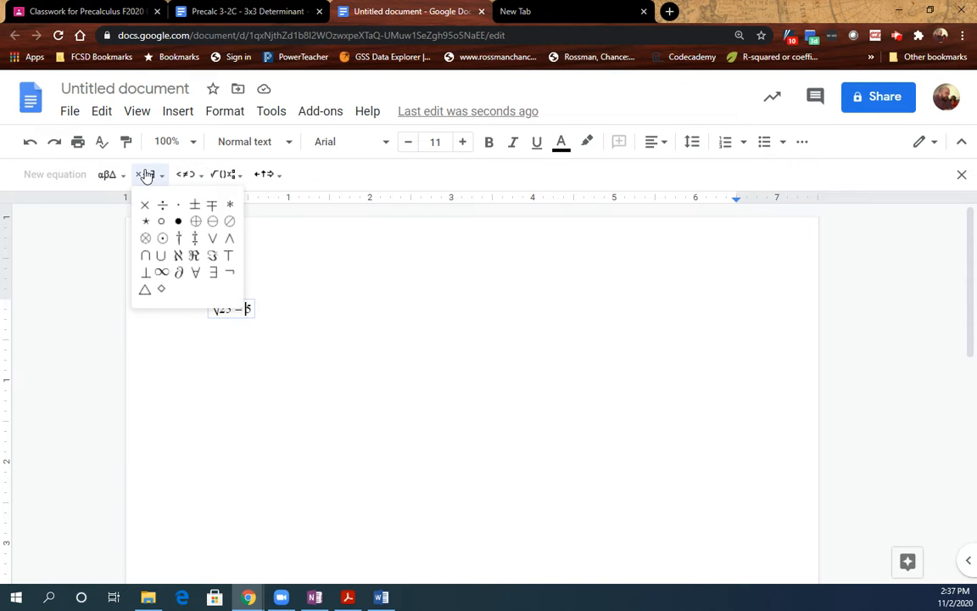
{"action": "left_click", "coordinate": [195, 205]}
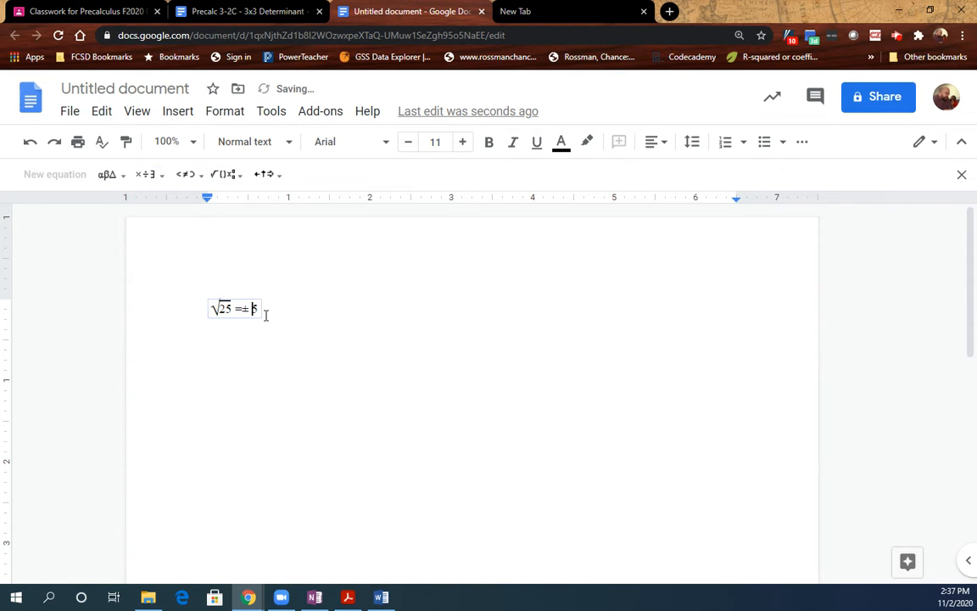
{"action": "key", "text": "Right"}
Enlarge the page display to a browser zoom of 175%
{"action": "key", "text": "ctrl+plus"}
{"action": "key", "text": "ctrl+plus"}
{"action": "key", "text": "ctrl+plus"}
{"action": "key", "text": "ctrl+plus"}
{"action": "key", "text": "ctrl+plus"}
{"action": "key", "text": "ctrl+plus"}
{"action": "key", "text": "ctrl+plus"}
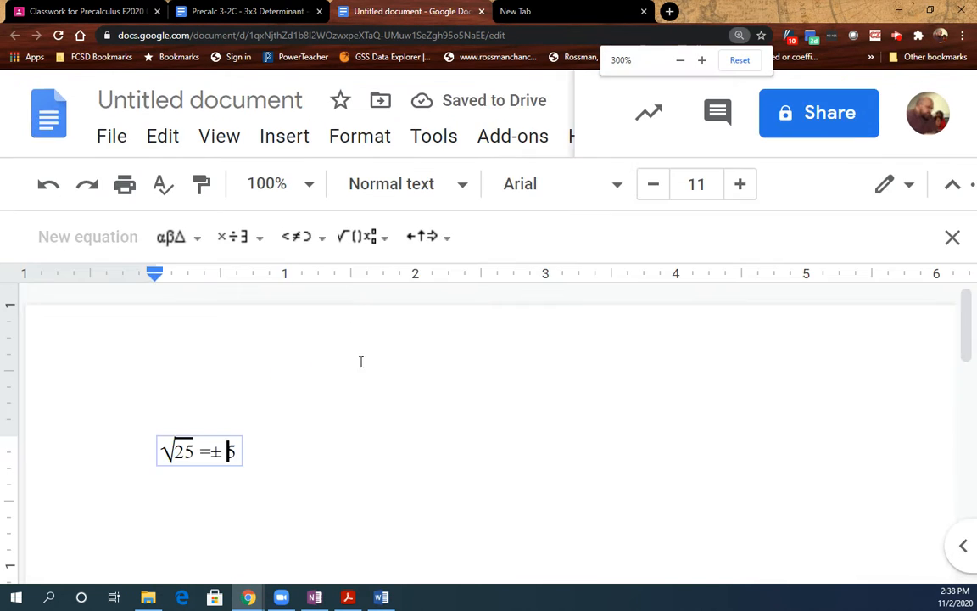
{"action": "key", "text": "ctrl+minus"}
{"action": "key", "text": "ctrl+minus"}
{"action": "key", "text": "ctrl+minus"}
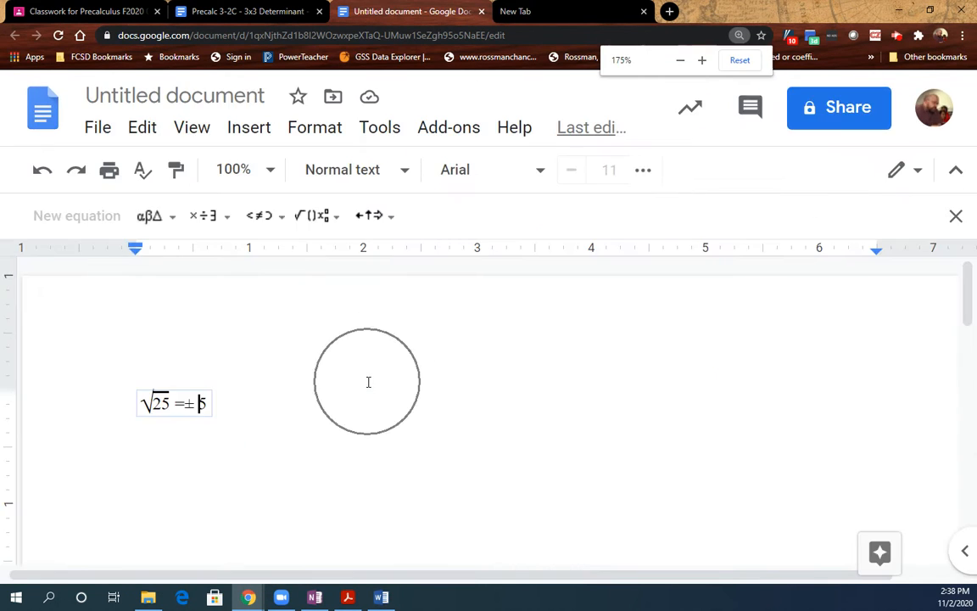
{"action": "scroll", "coordinate": [304, 371], "scroll_direction": "down", "scroll_amount": 1}
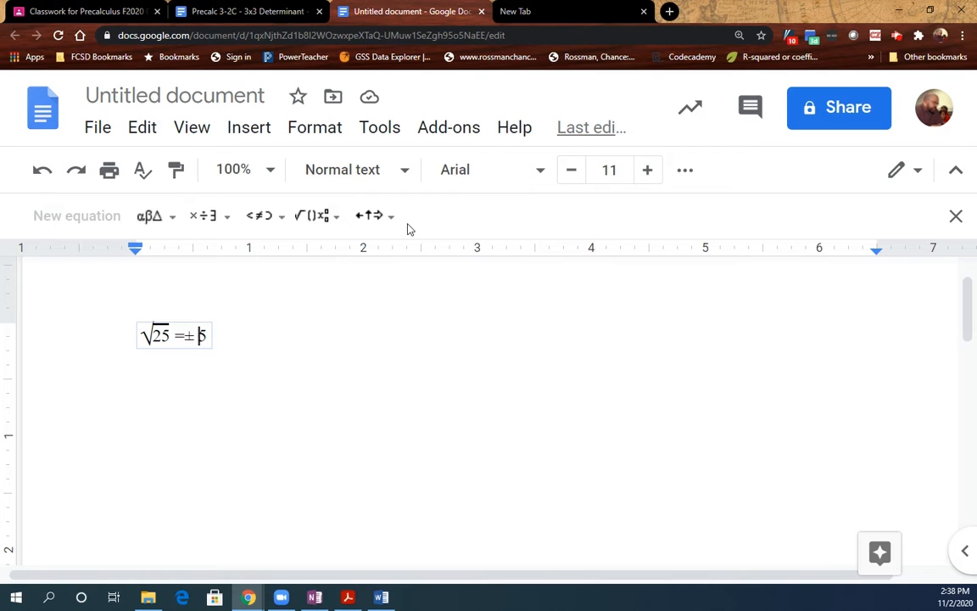
Leave the square root equation and start a new equation on the line below it
{"action": "key", "text": "Right"}
{"action": "key", "text": "Right"}
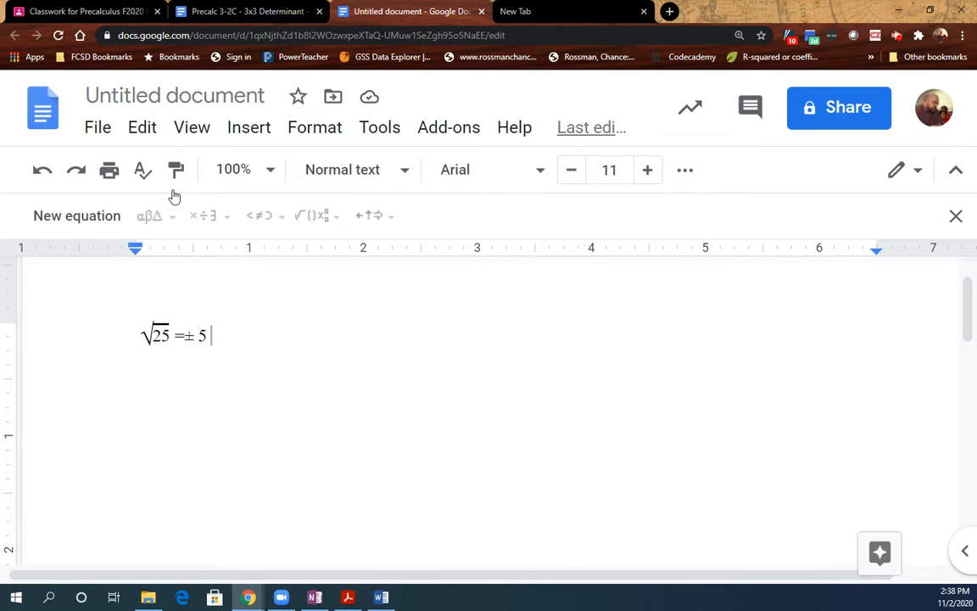
{"action": "key", "text": "Left"}
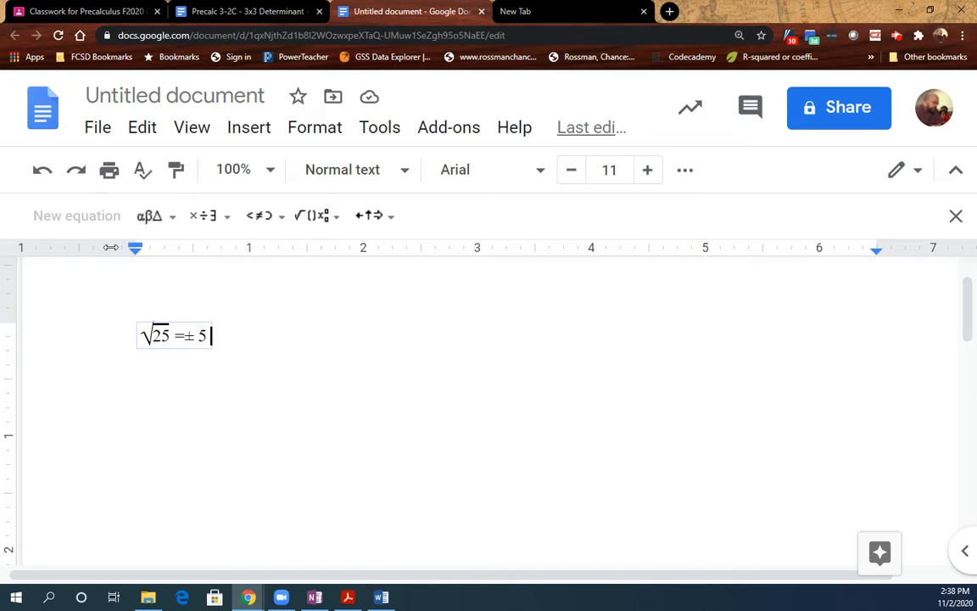
{"action": "key", "text": "Right"}
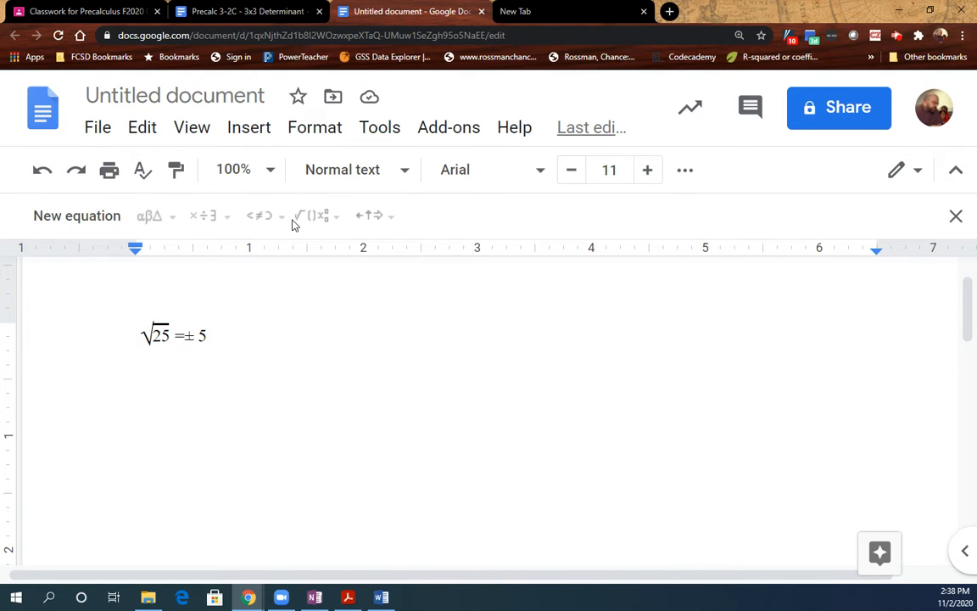
{"action": "key", "text": "Return"}
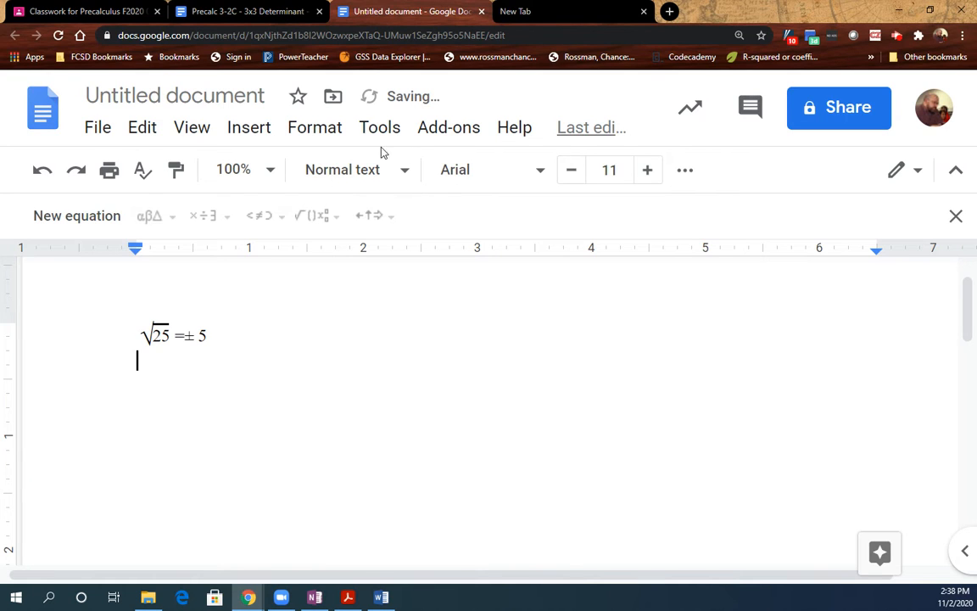
{"action": "left_click", "coordinate": [257, 134]}
{"action": "left_click", "coordinate": [246, 132]}
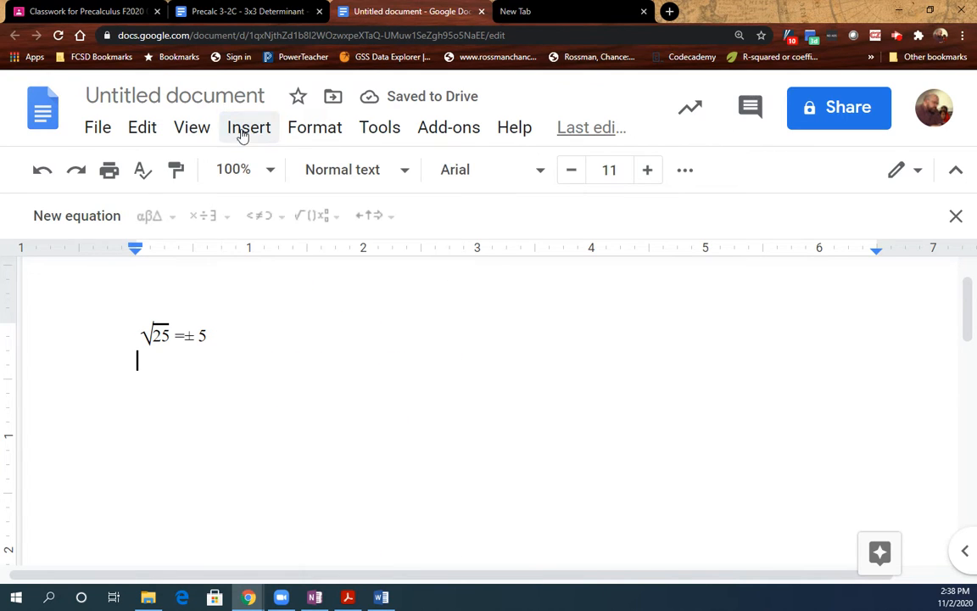
{"action": "left_click", "coordinate": [62, 220]}
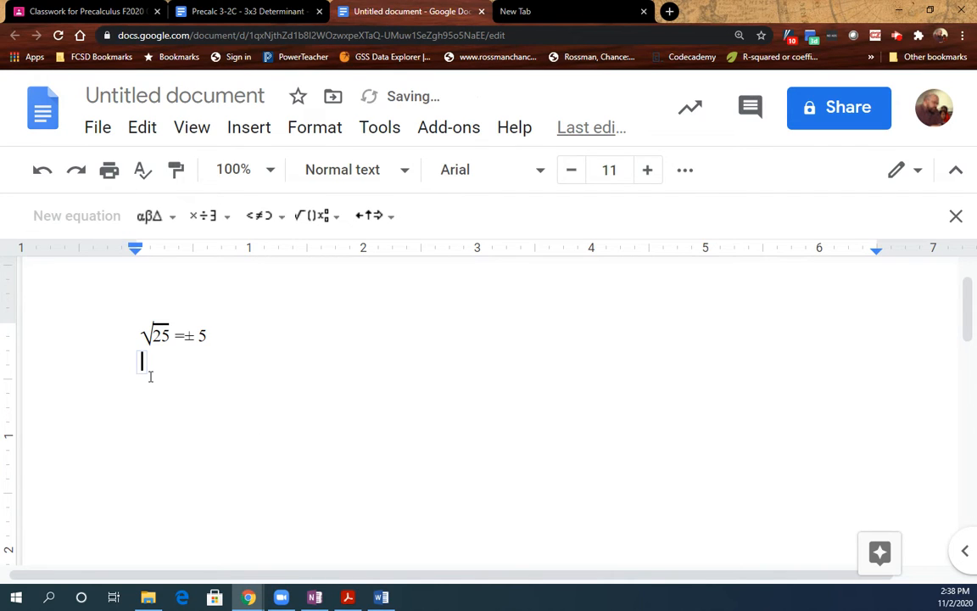
Enter α ÷ β = in the second equation using the Greek letters and the division sign
{"action": "left_click", "coordinate": [151, 214]}
{"action": "left_click", "coordinate": [146, 258]}
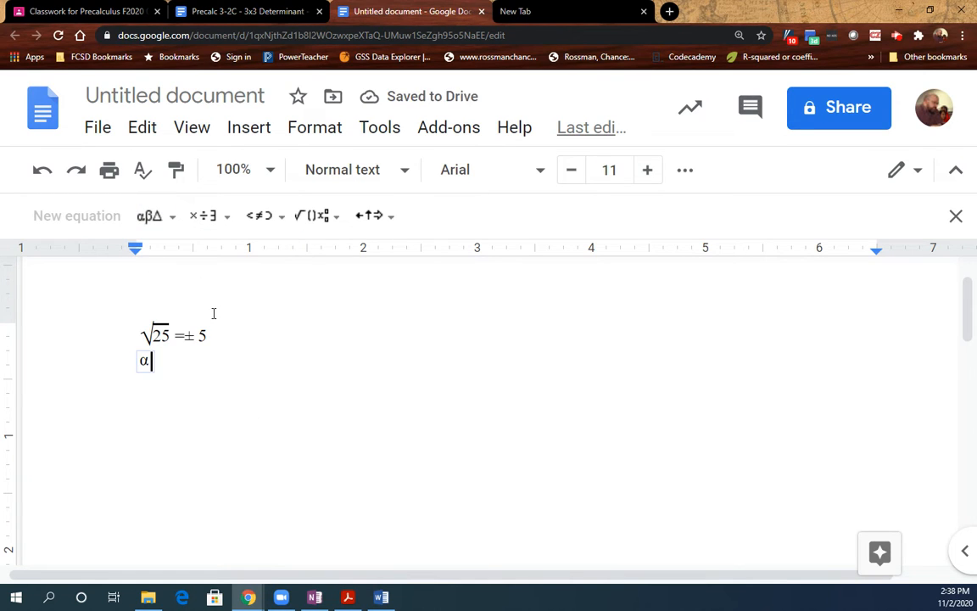
{"action": "left_click", "coordinate": [204, 215]}
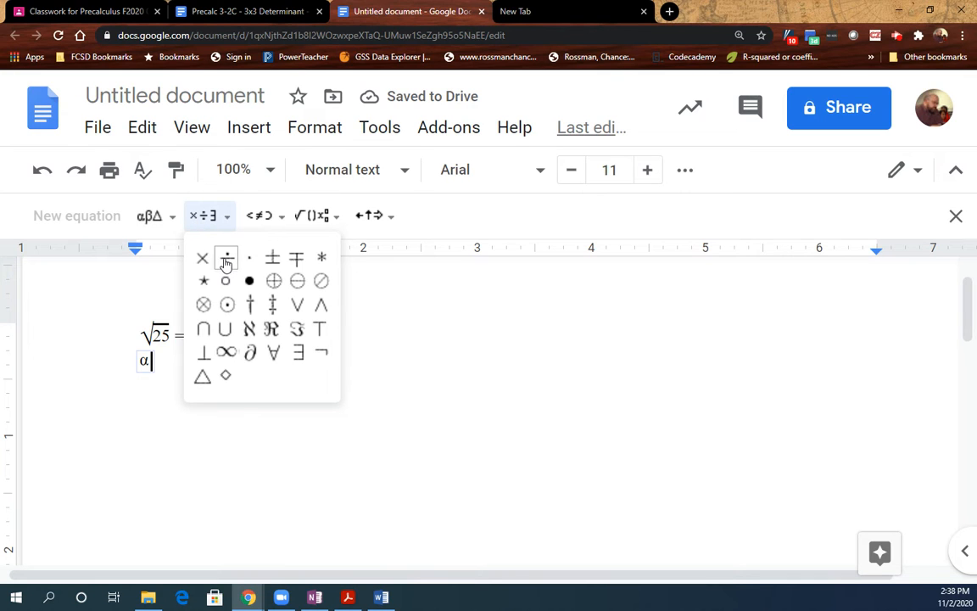
{"action": "left_click", "coordinate": [226, 259]}
{"action": "left_click", "coordinate": [139, 217]}
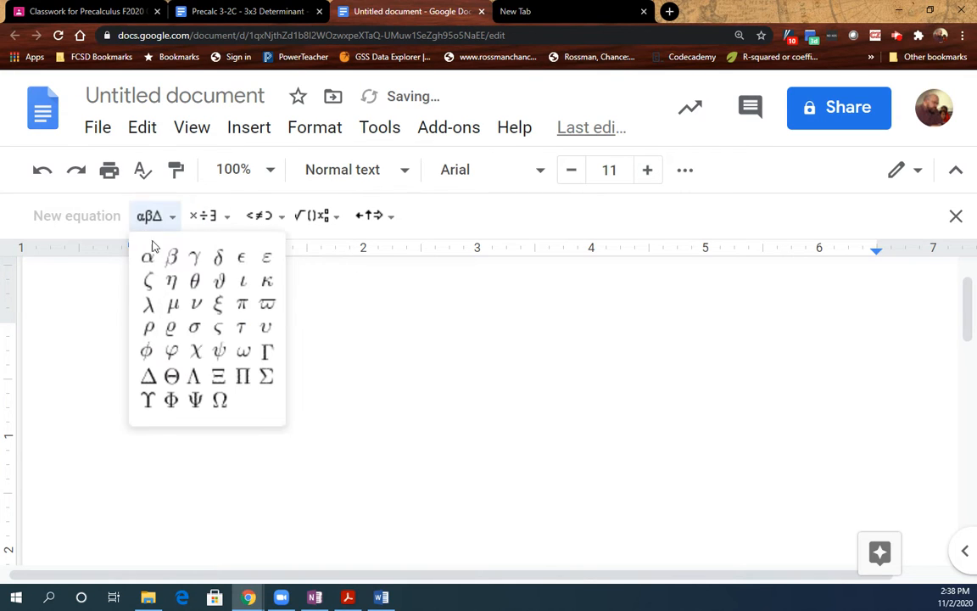
{"action": "left_click", "coordinate": [170, 256]}
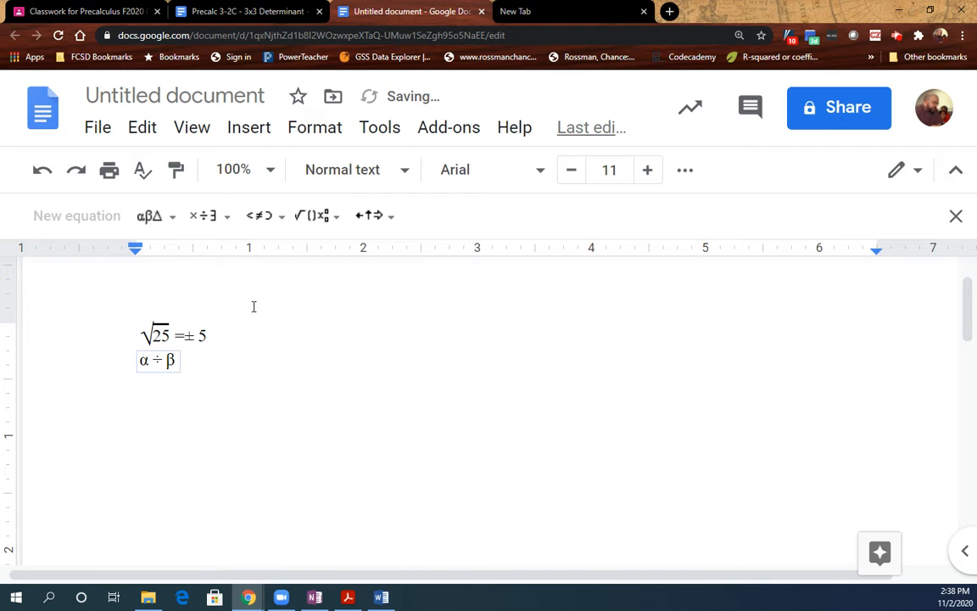
{"action": "type", "text": "="}
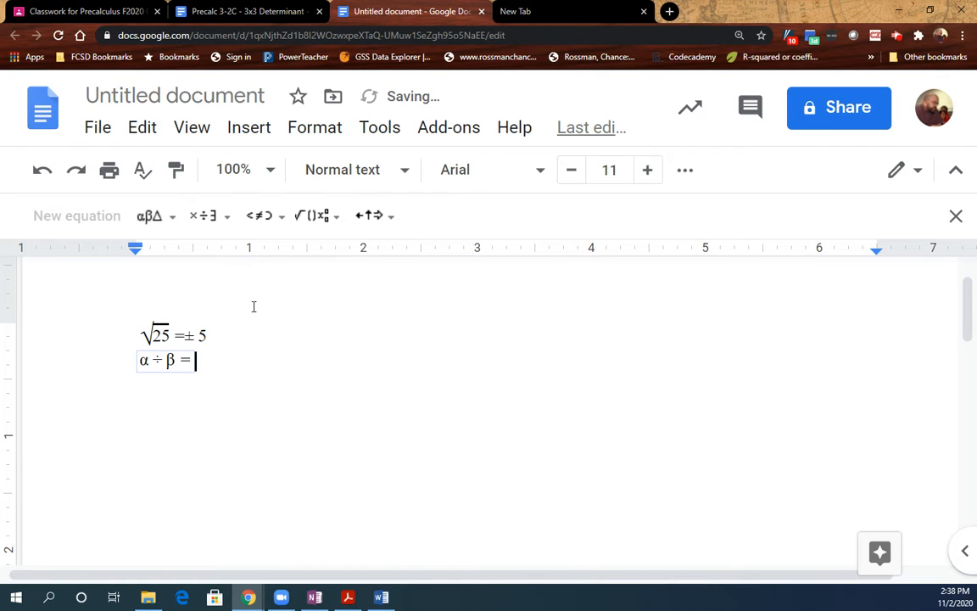
Add a fraction after the equals sign with α as the numerator and β as the denominator
{"action": "left_click", "coordinate": [326, 217]}
{"action": "left_click", "coordinate": [313, 273]}
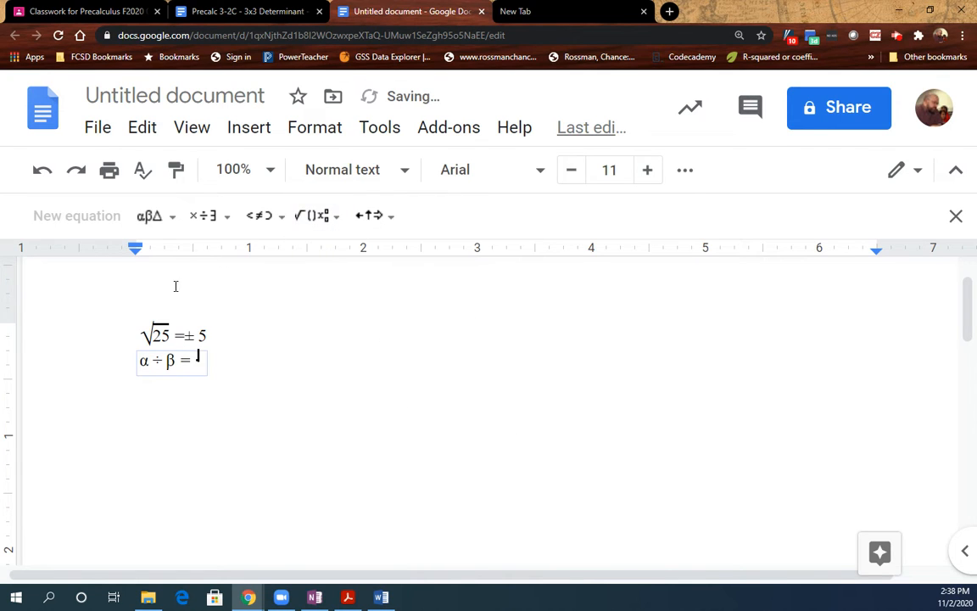
{"action": "left_click", "coordinate": [157, 219]}
{"action": "left_click", "coordinate": [149, 258]}
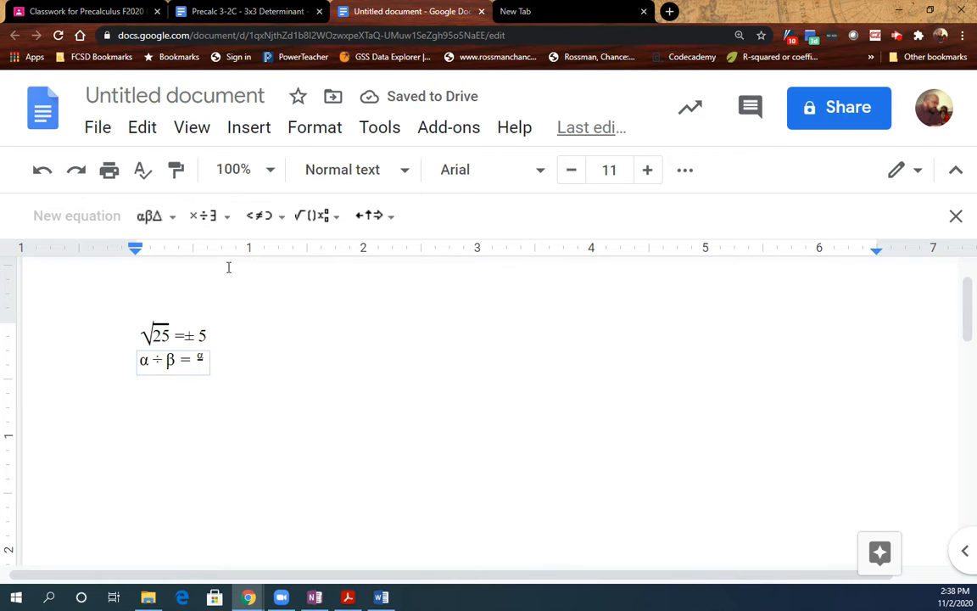
{"action": "left_click", "coordinate": [148, 216]}
{"action": "left_click", "coordinate": [170, 267]}
{"action": "key", "text": "Right"}
{"action": "key", "text": "Right"}
{"action": "key", "text": "Right"}
{"action": "key", "text": "Right"}
{"action": "key", "text": "Right"}
{"action": "key", "text": "Right"}
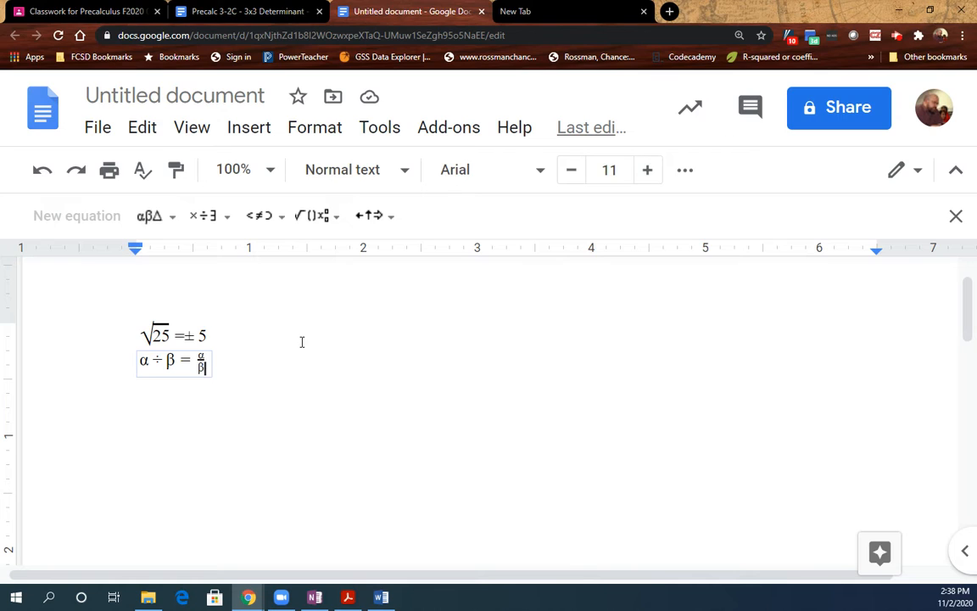
{"action": "type", "text": "kdjgfks"}
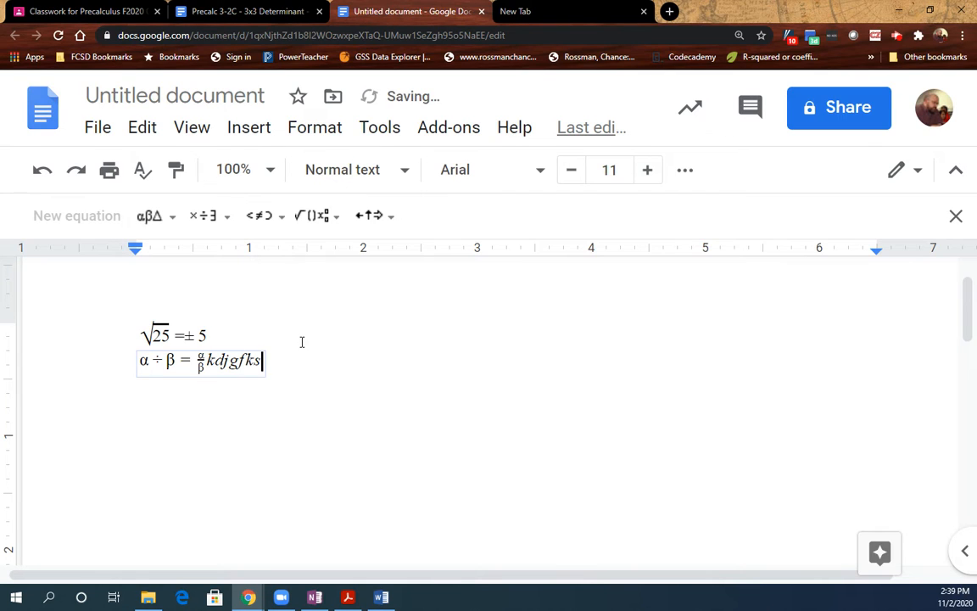
{"action": "key", "text": "BackSpace"}
{"action": "key", "text": "BackSpace"}
{"action": "key", "text": "BackSpace"}
{"action": "key", "text": "BackSpace"}
{"action": "key", "text": "BackSpace"}
{"action": "key", "text": "BackSpace"}
{"action": "key", "text": "BackSpace"}
{"action": "key", "text": "BackSpace"}
{"action": "key", "text": "BackSpace"}
{"action": "key", "text": "BackSpace"}
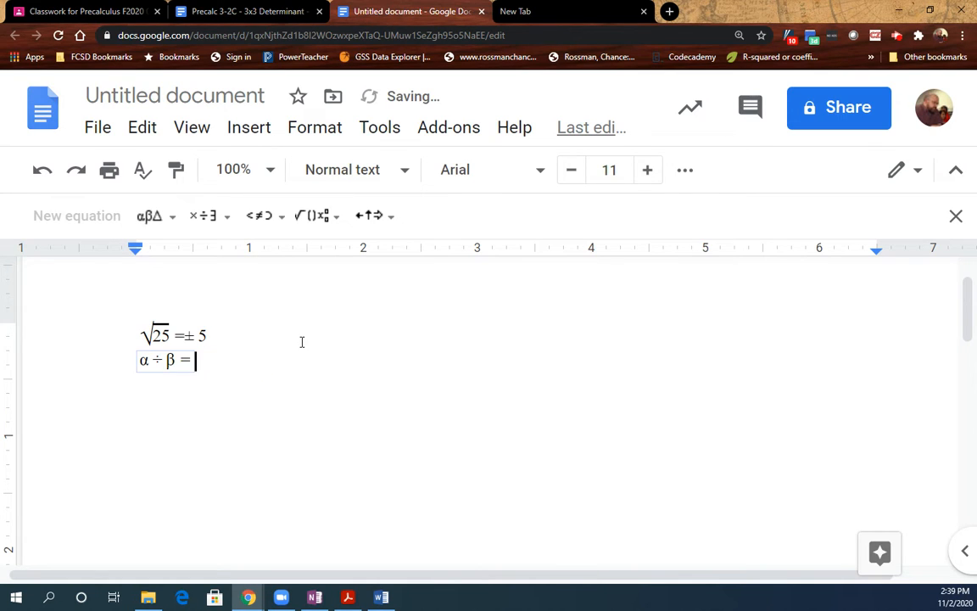
{"action": "key", "text": "ctrl+z"}
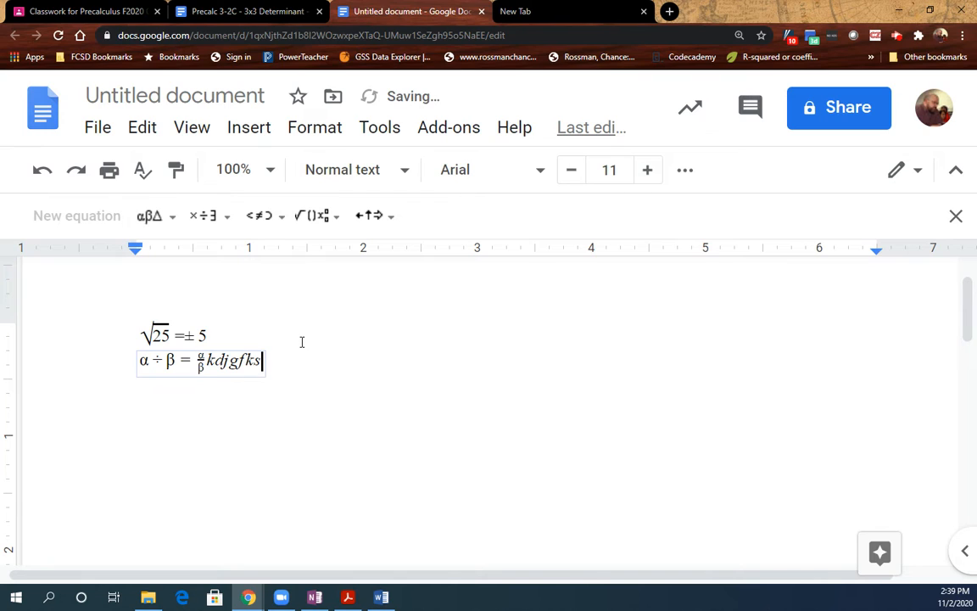
{"action": "key", "text": "BackSpace"}
{"action": "key", "text": "BackSpace"}
{"action": "key", "text": "BackSpace"}
{"action": "key", "text": "BackSpace"}
{"action": "key", "text": "BackSpace"}
{"action": "key", "text": "BackSpace"}
{"action": "key", "text": "BackSpace"}
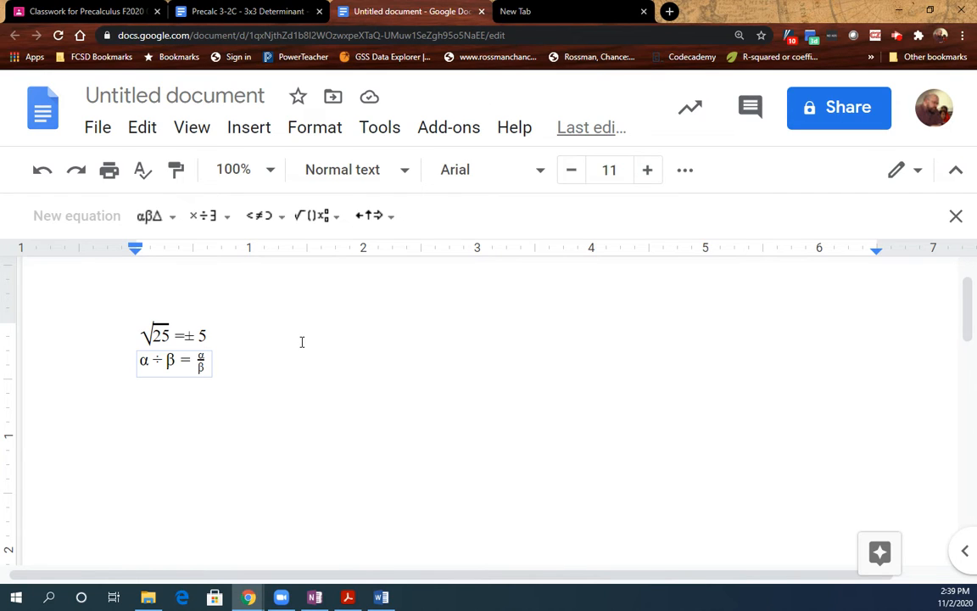
Append the Greek letter θ after the α/β fraction, then leave the equation and begin a new line below it
{"action": "left_click", "coordinate": [152, 218]}
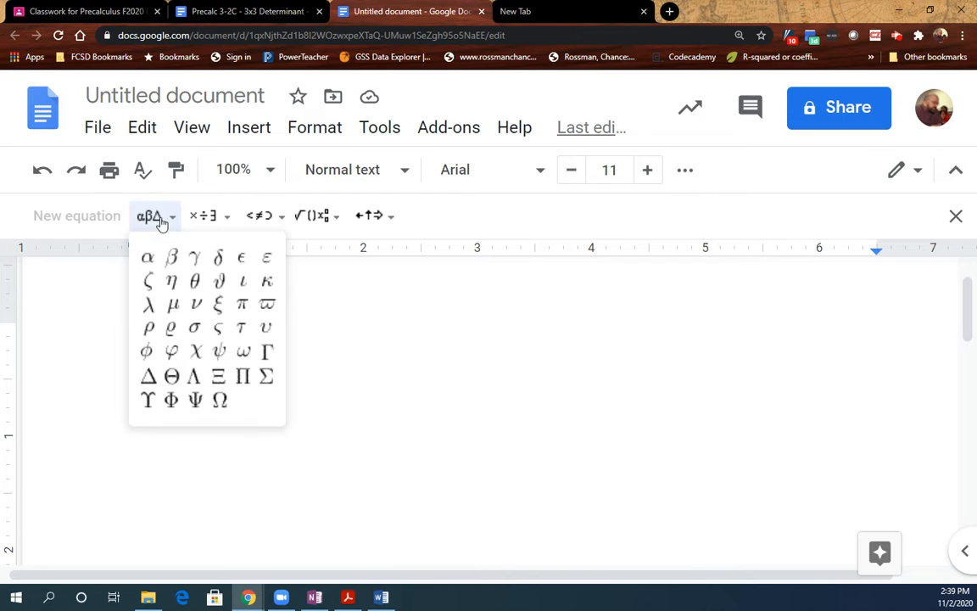
{"action": "left_click", "coordinate": [196, 286]}
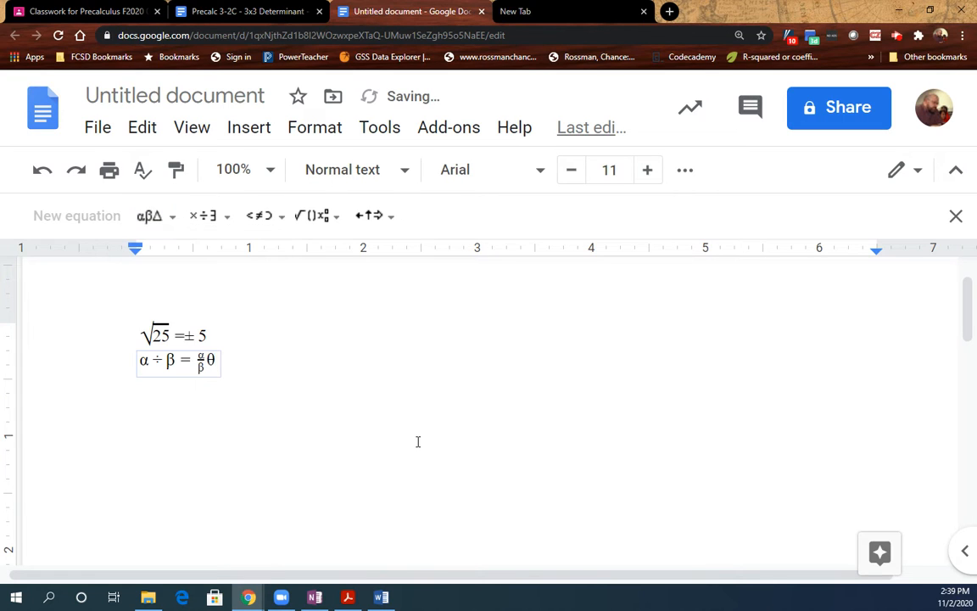
{"action": "key", "text": "Right"}
{"action": "key", "text": "Return"}
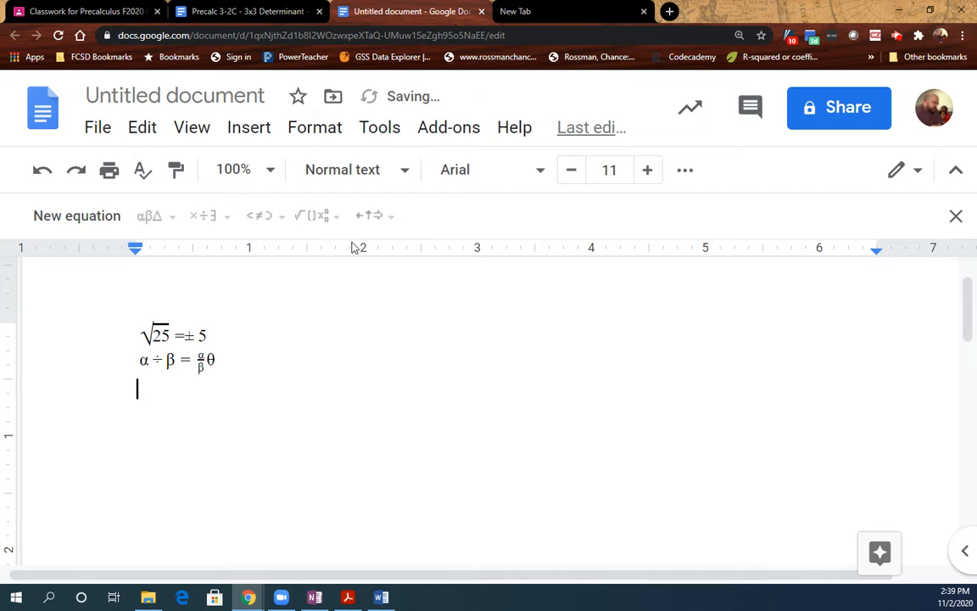
Start a third equation and enter xy² with the 2 as a superscript on y
{"action": "left_click", "coordinate": [76, 217]}
{"action": "type", "text": "x"}
{"action": "left_click", "coordinate": [315, 217]}
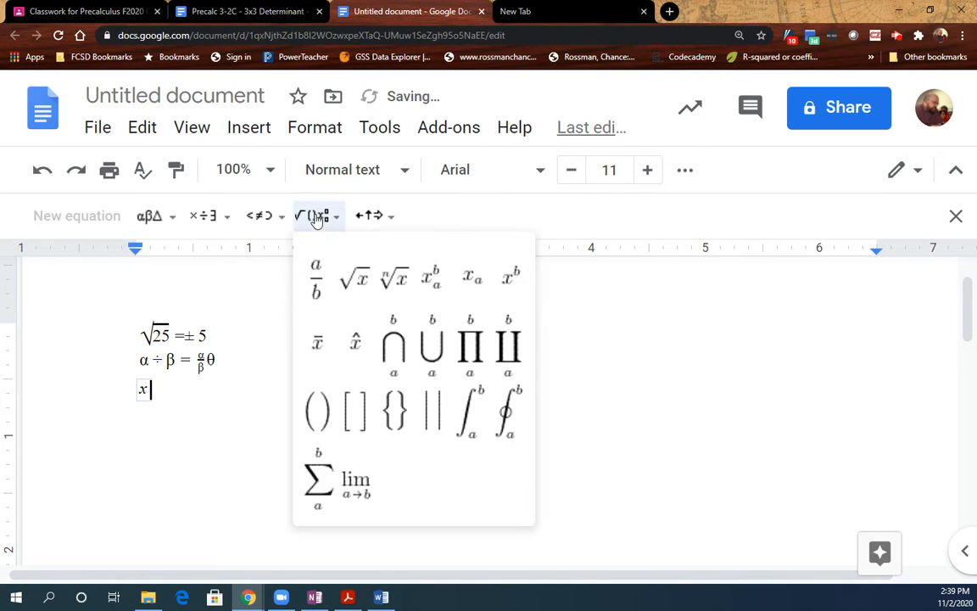
{"action": "left_click", "coordinate": [509, 274]}
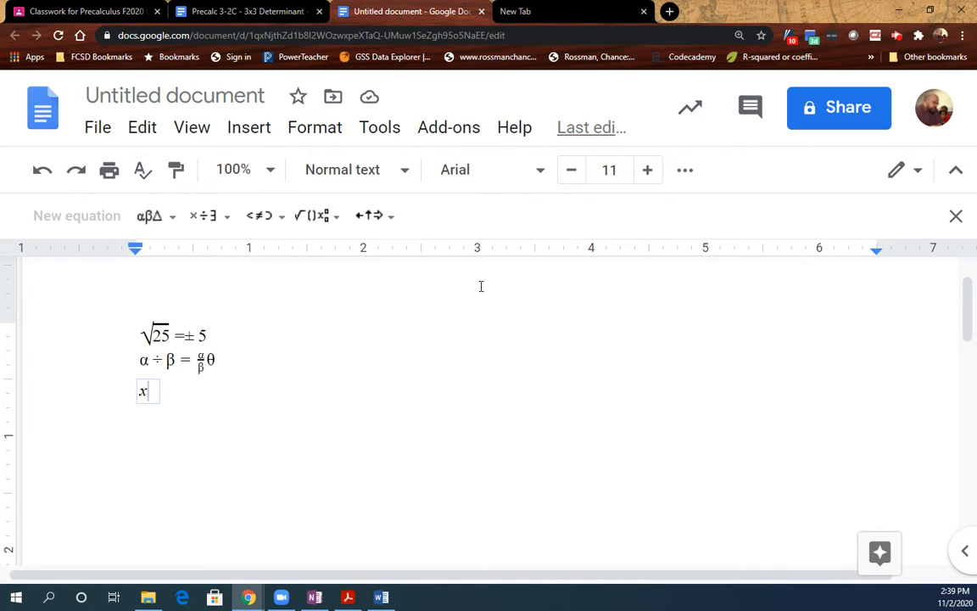
{"action": "type", "text": "y"}
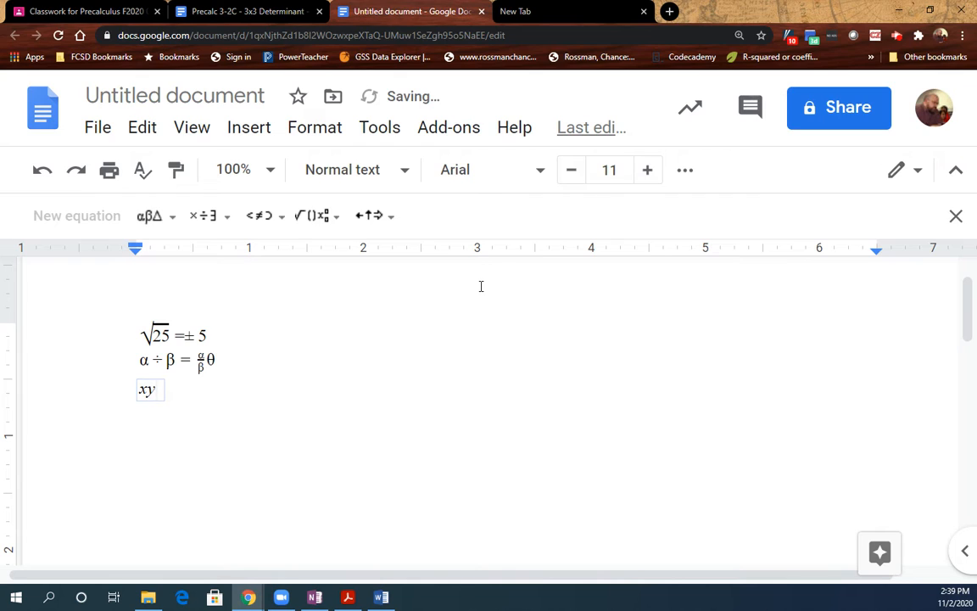
{"action": "type", "text": "2"}
{"action": "key", "text": "BackSpace"}
{"action": "type", "text": "2"}
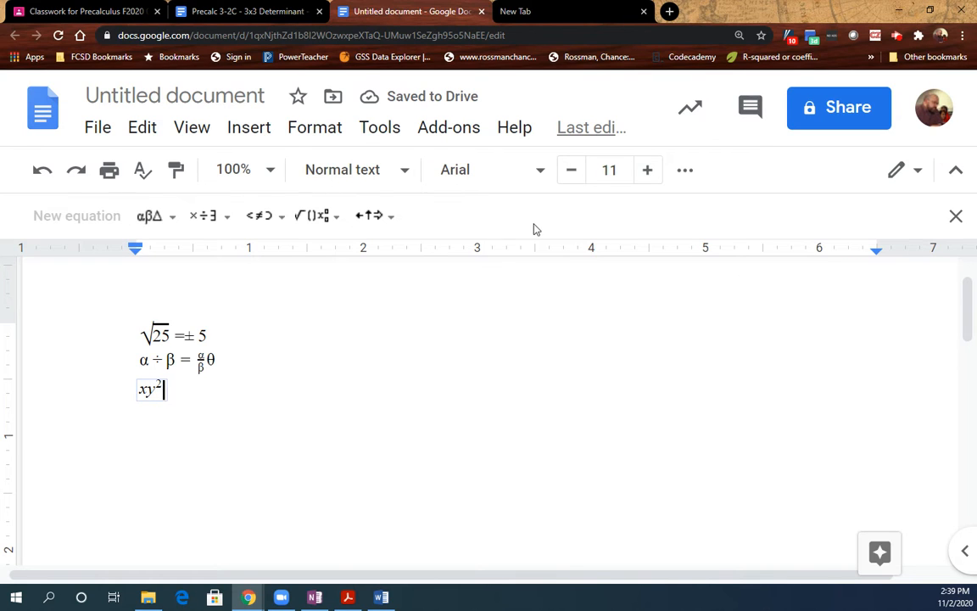
Append another y with subscript 1 and superscript 2 to the third equation
{"action": "left_click", "coordinate": [320, 218]}
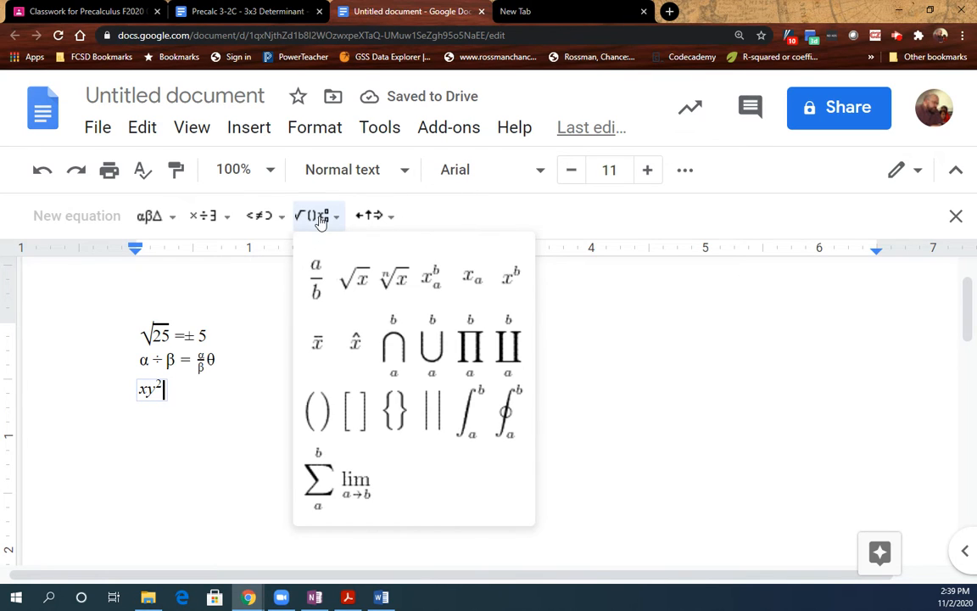
{"action": "left_click", "coordinate": [437, 284]}
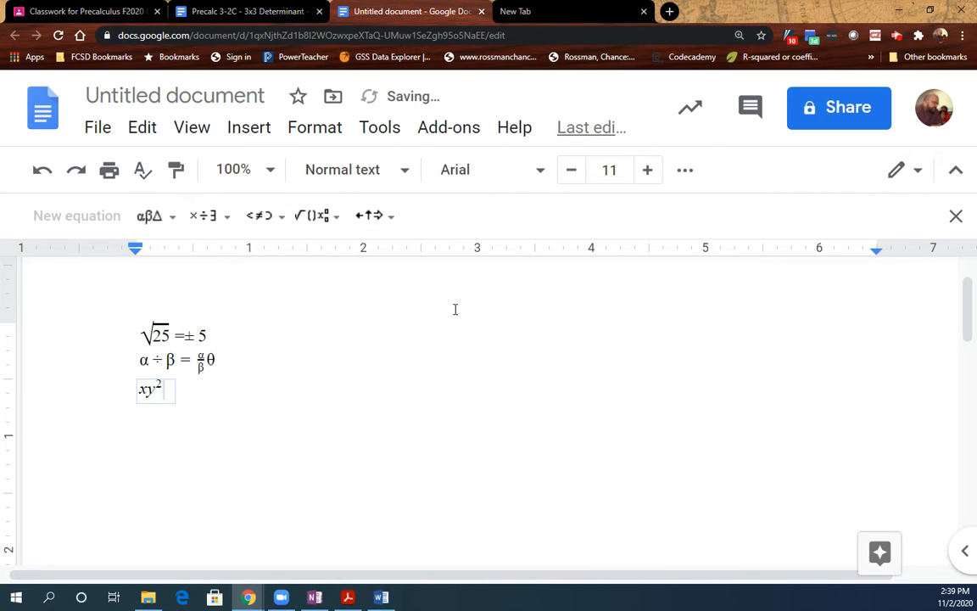
{"action": "type", "text": "y"}
{"action": "type", "text": "_1"}
{"action": "type", "text": "^"}
{"action": "type", "text": "2"}
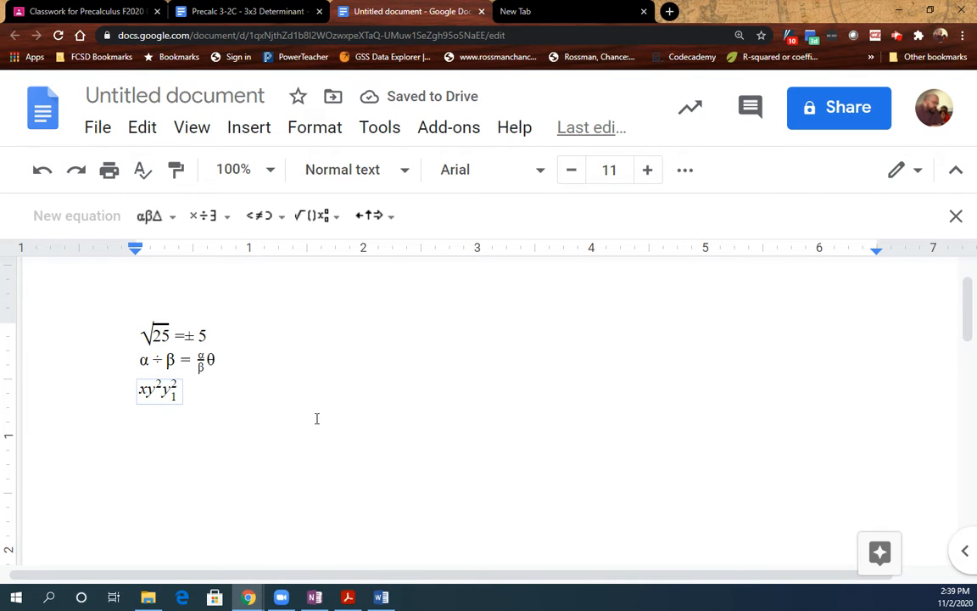
Add an equals sign and an empty pair of parentheses to the third equation
{"action": "key", "text": "Right"}
{"action": "type", "text": "="}
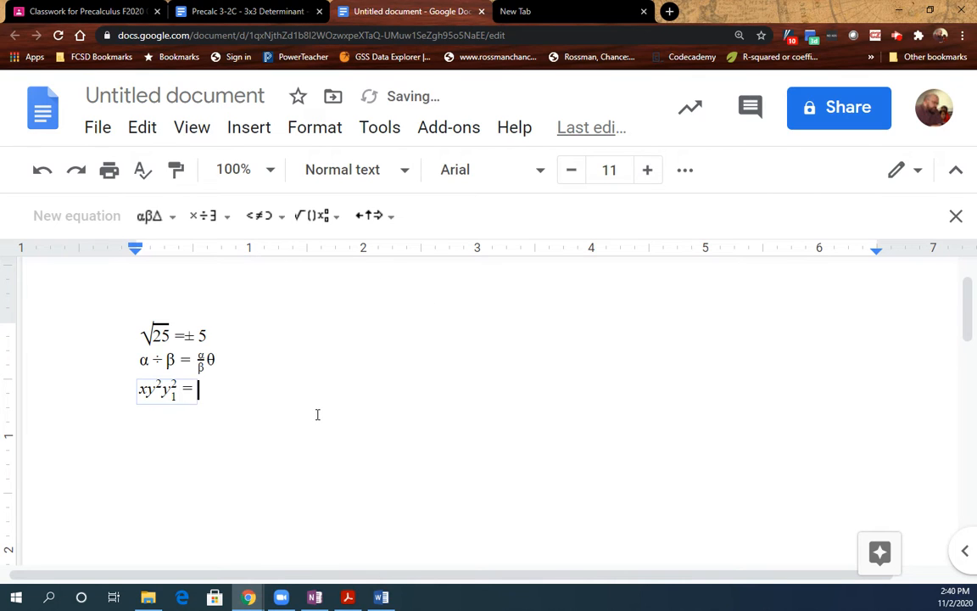
{"action": "left_click", "coordinate": [260, 217]}
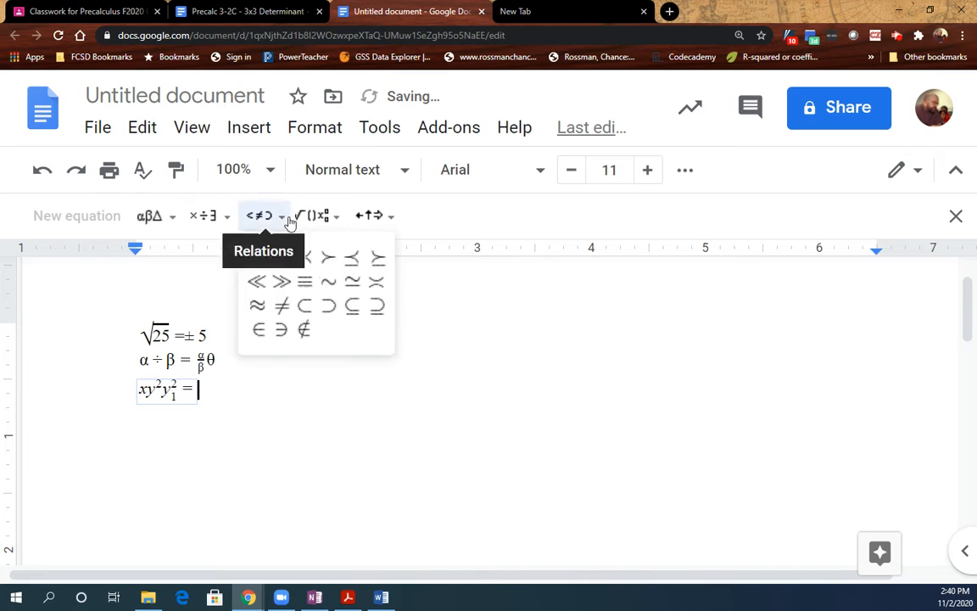
{"action": "left_click", "coordinate": [305, 218]}
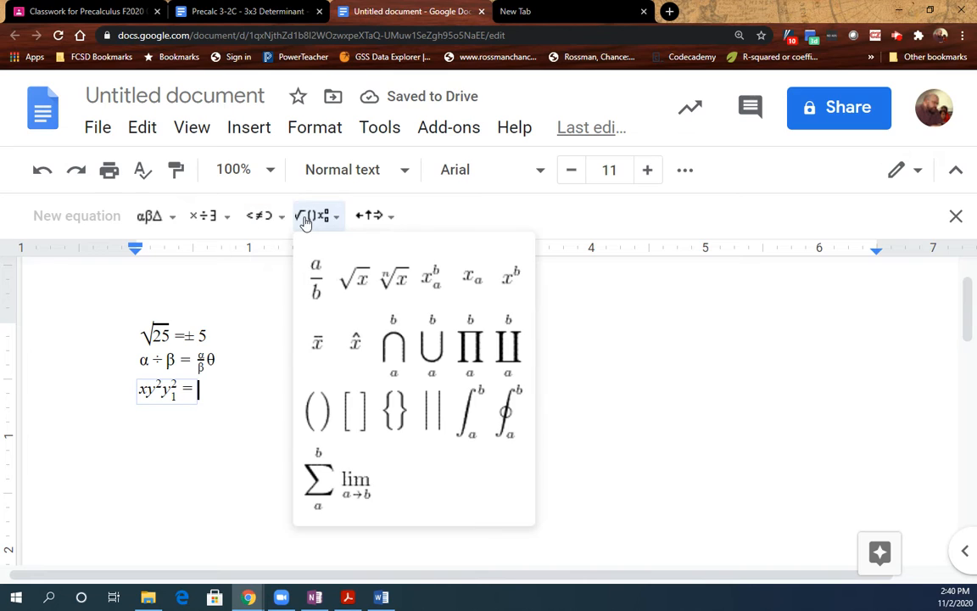
{"action": "left_click", "coordinate": [317, 410]}
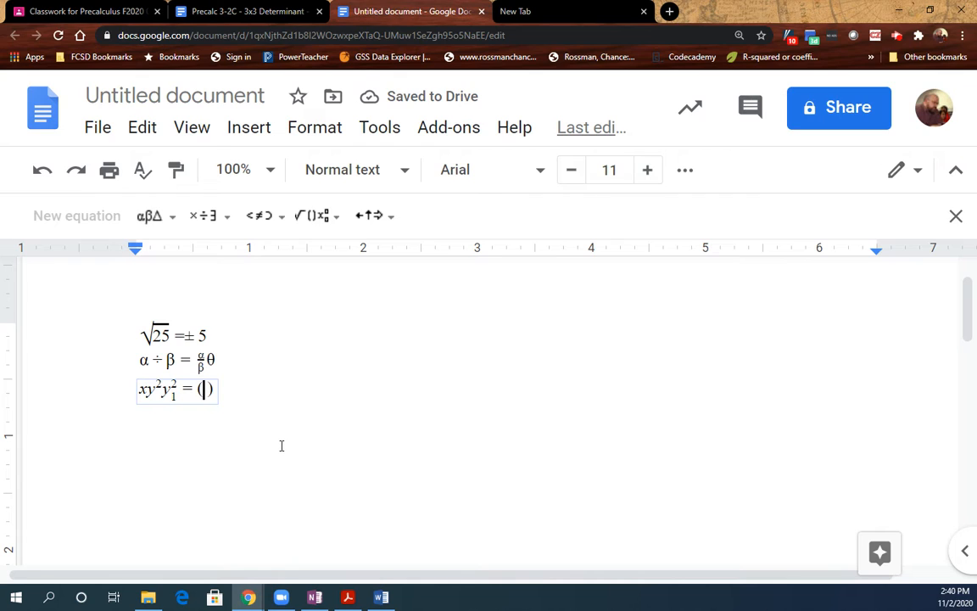
{"action": "type", "text": "x²"}
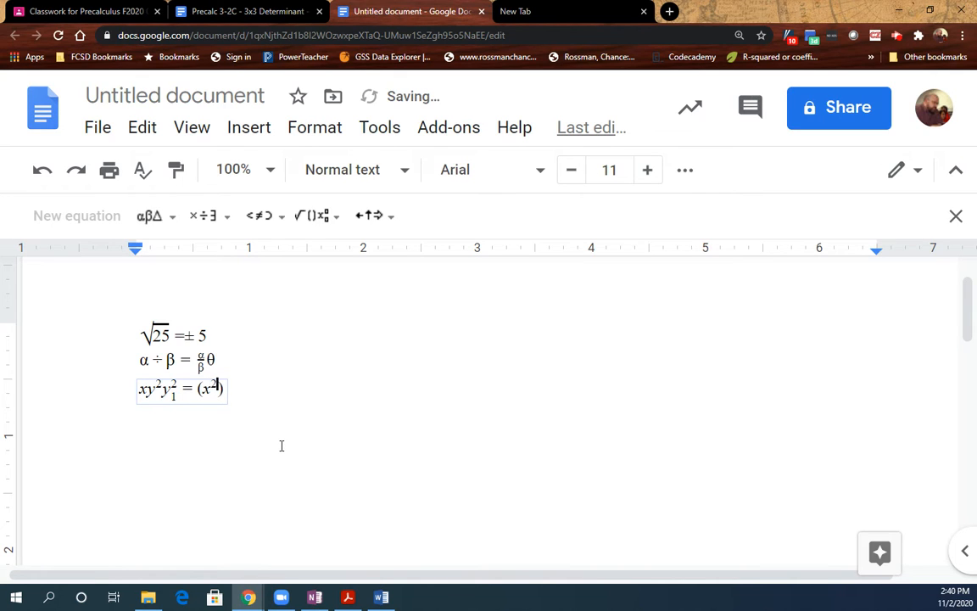
{"action": "key", "text": "BackSpace"}
{"action": "key", "text": "BackSpace"}
{"action": "key", "text": "BackSpace"}
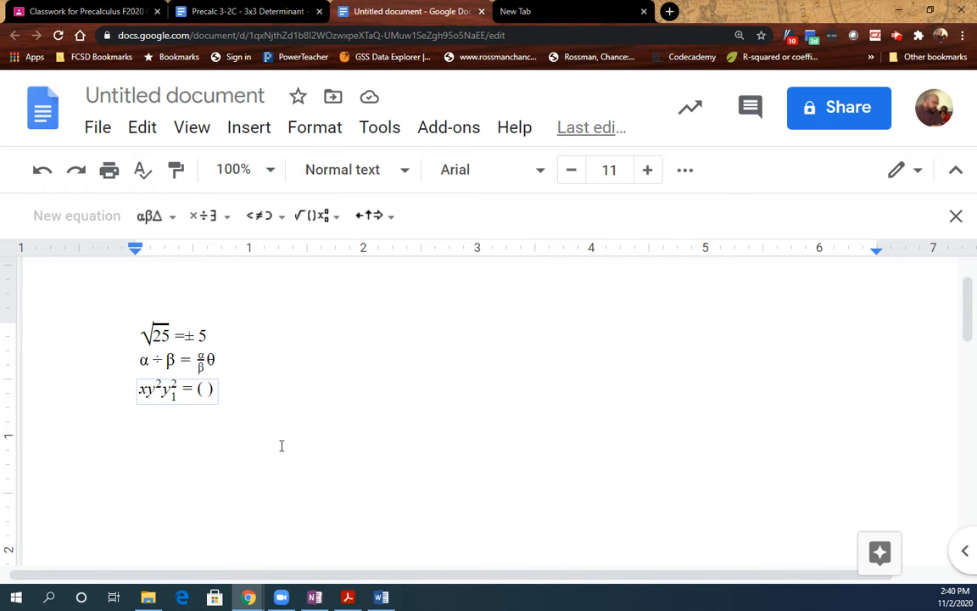
Enter x² = y inside the parentheses, then leave the equation and begin a new line below it
{"action": "type", "text": "x^"}
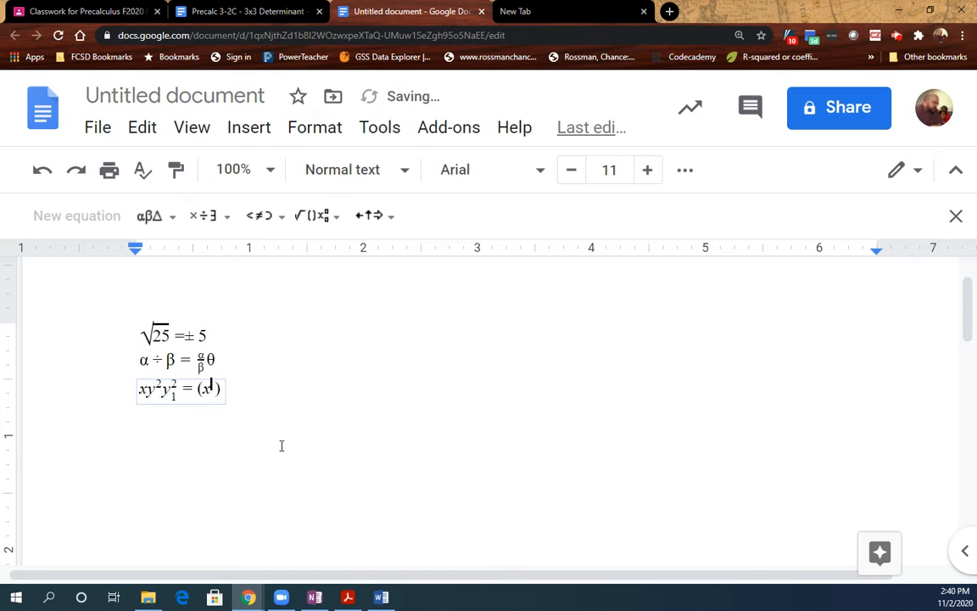
{"action": "type", "text": "2"}
{"action": "key", "text": "Right"}
{"action": "type", "text": "=y"}
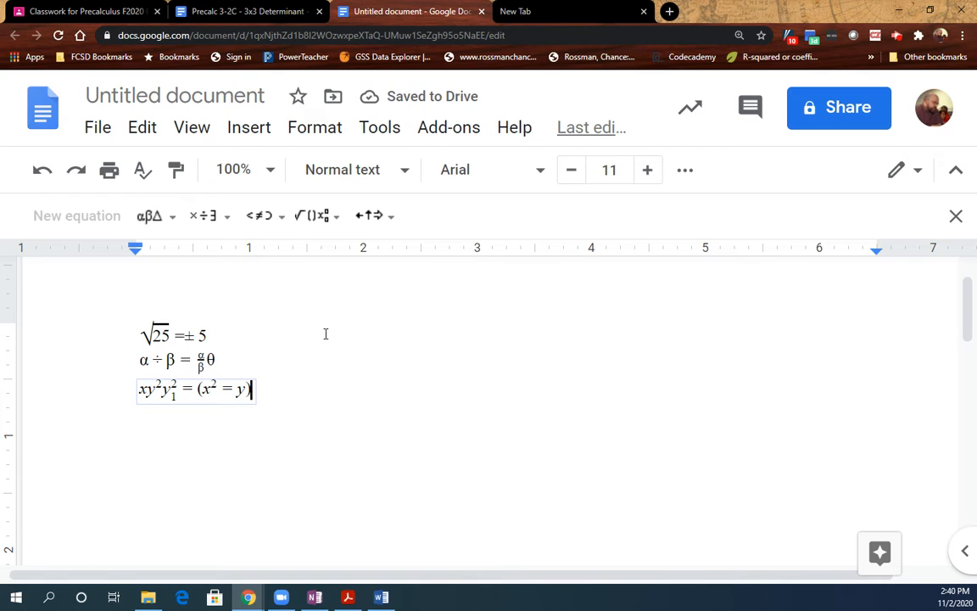
{"action": "key", "text": "Right"}
{"action": "key", "text": "Right"}
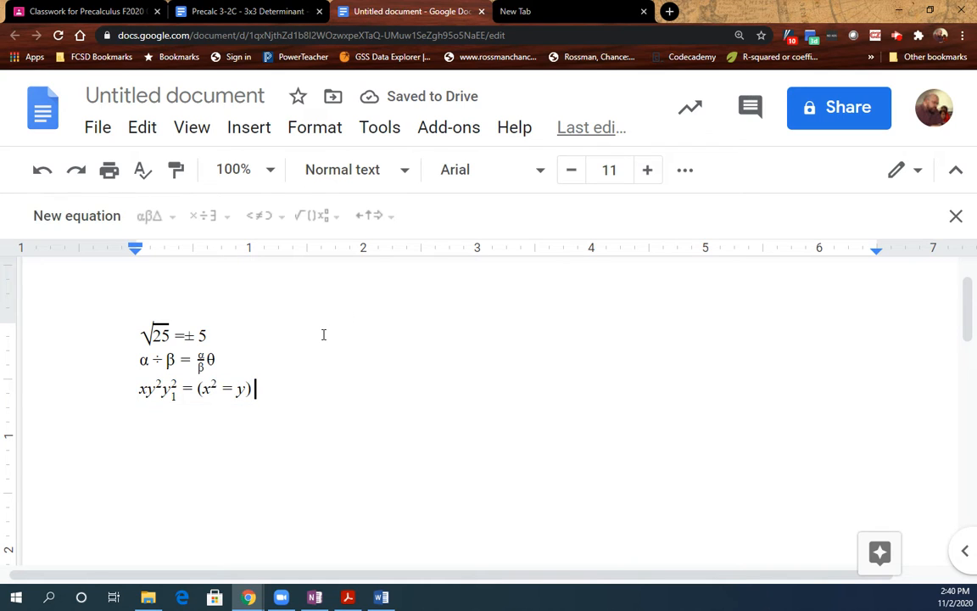
{"action": "key", "text": "Return"}
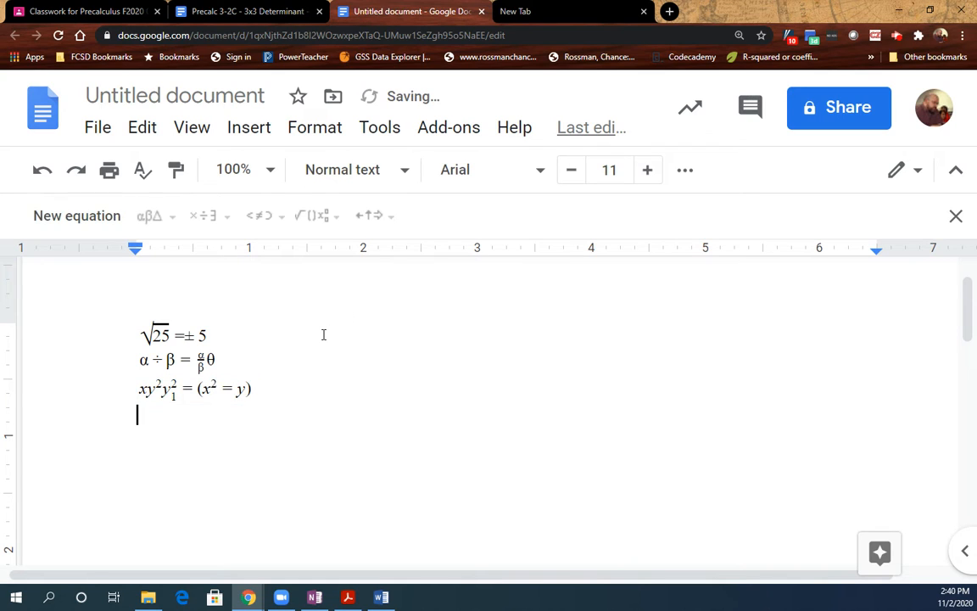
Create a new equation reading y ≤ 3x − 4 and begin another line below it
{"action": "left_click", "coordinate": [53, 213]}
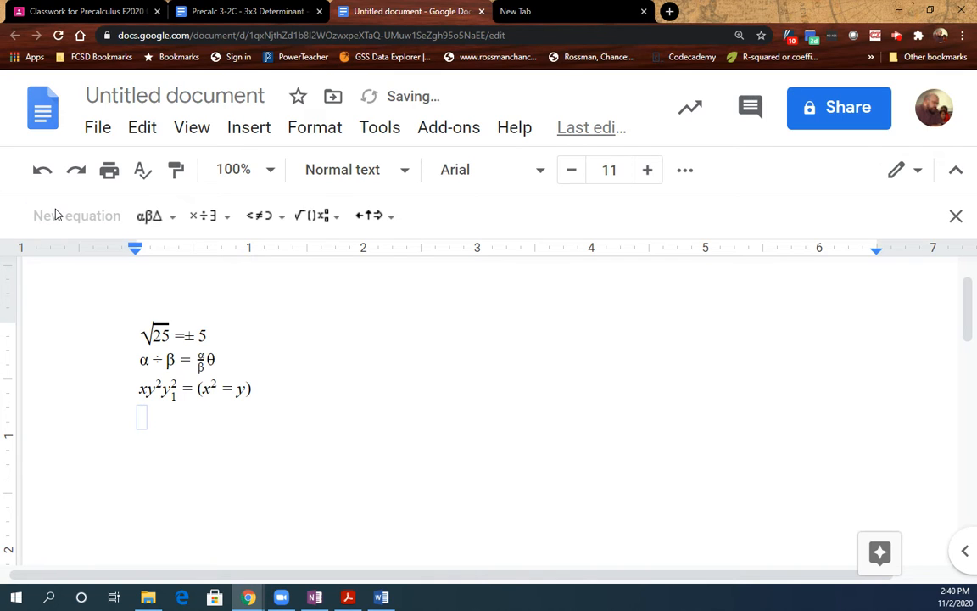
{"action": "type", "text": "y"}
{"action": "left_click", "coordinate": [261, 217]}
{"action": "left_click", "coordinate": [257, 258]}
{"action": "type", "text": "3x-"}
{"action": "type", "text": "4"}
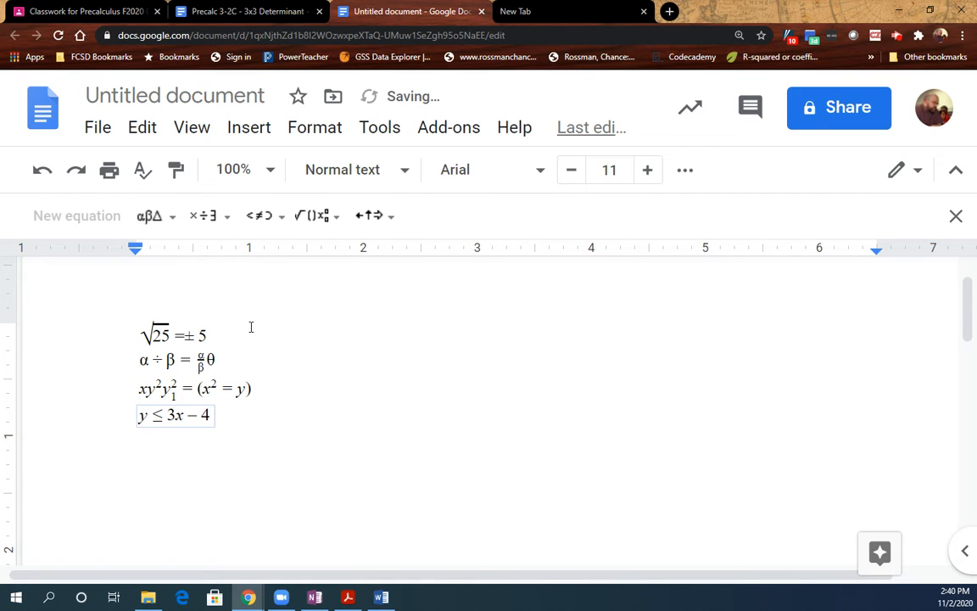
{"action": "key", "text": "Right"}
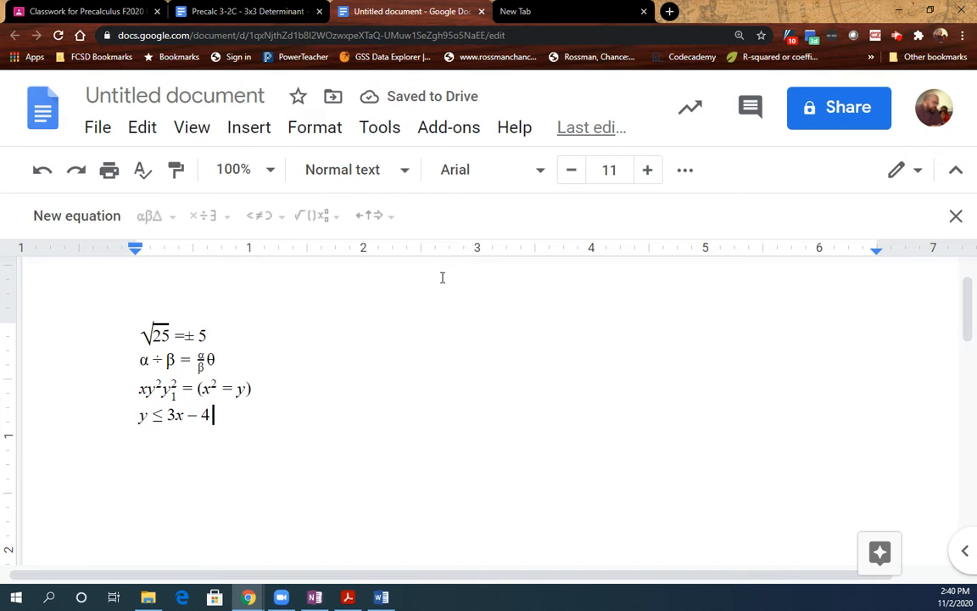
{"action": "key", "text": "Return"}
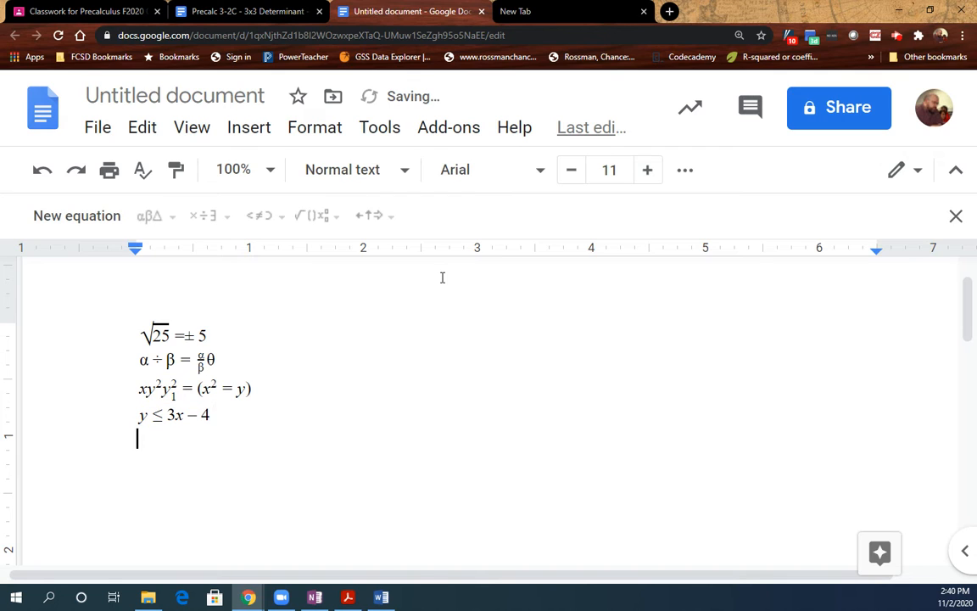
Create a new equation reading V = lwh and begin another line below it
{"action": "left_click", "coordinate": [90, 217]}
{"action": "type", "text": "V"}
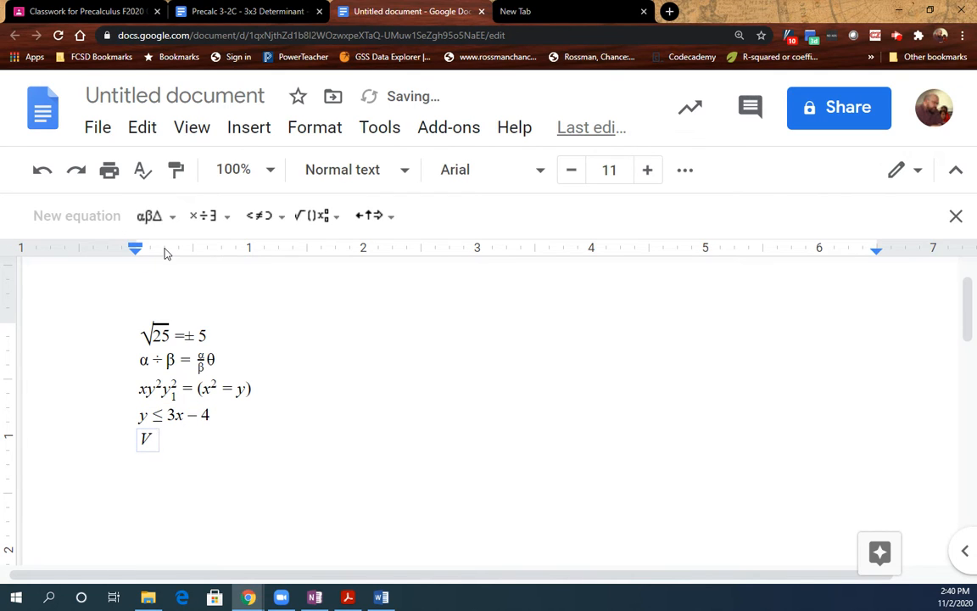
{"action": "type", "text": " = lwh"}
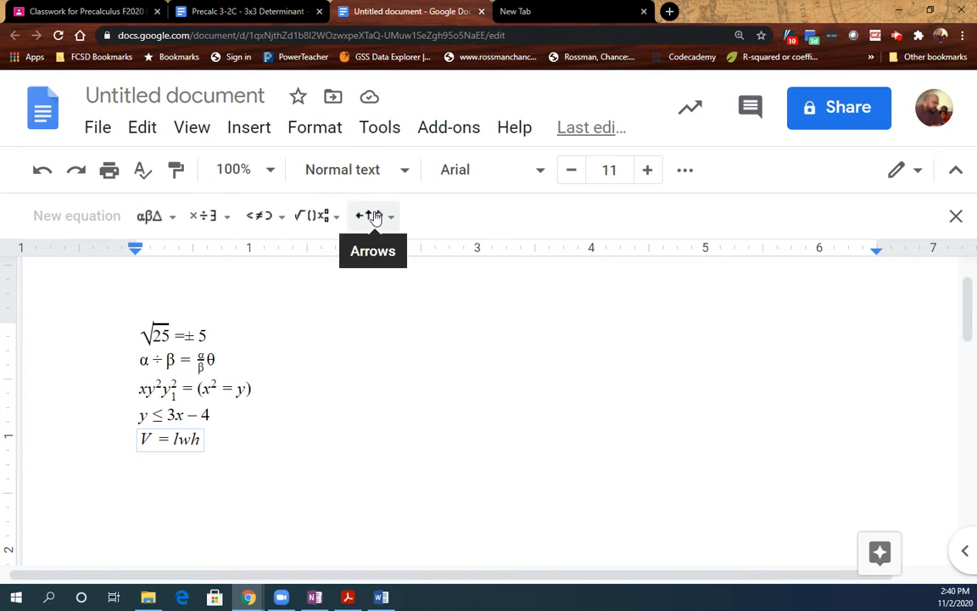
{"action": "key", "text": "Right"}
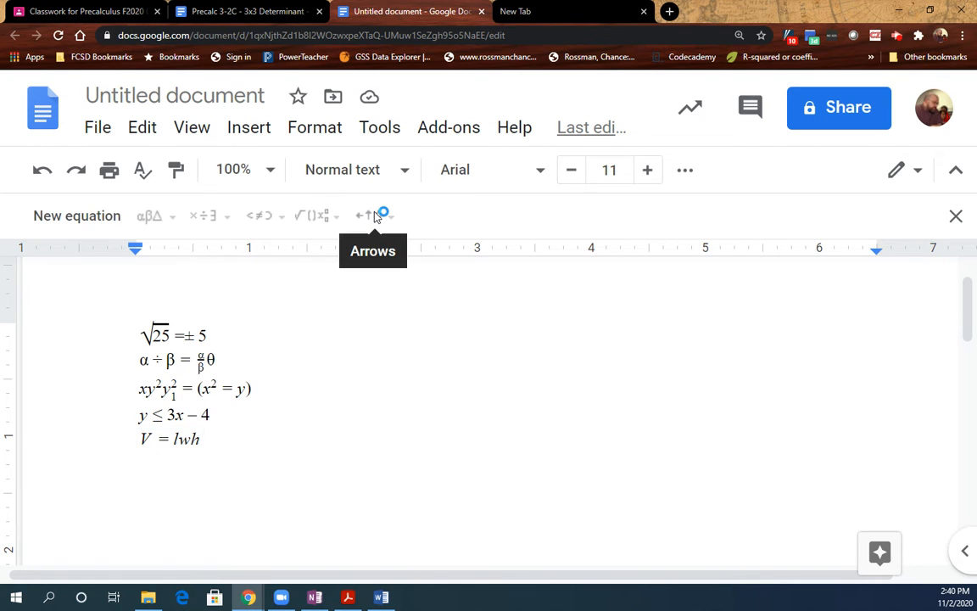
{"action": "key", "text": "Return"}
Start a new equation below V = lwh and enter Z = followed by an empty fraction
{"action": "type", "text": "Z"}
{"action": "key", "text": "BackSpace"}
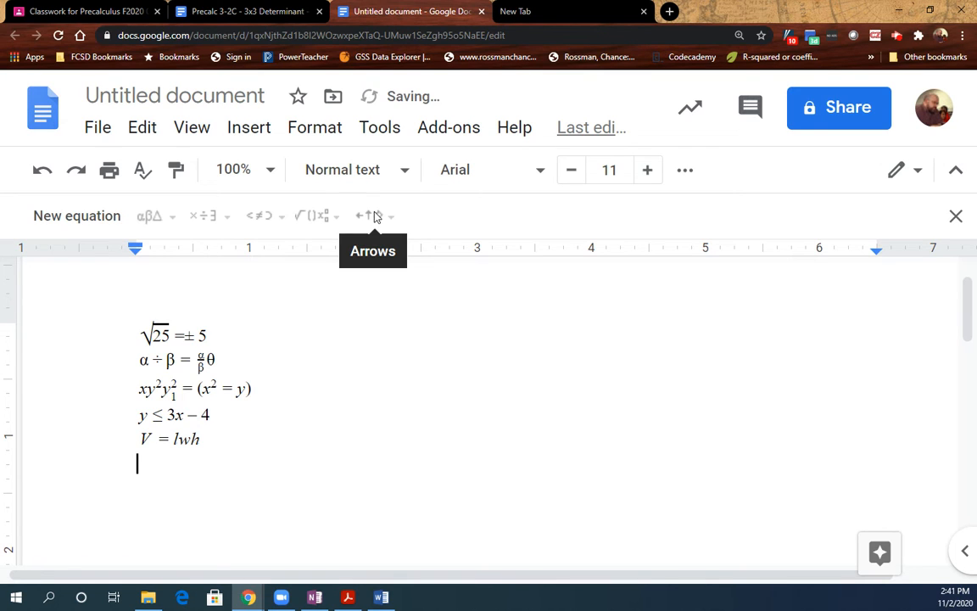
{"action": "left_click", "coordinate": [101, 218]}
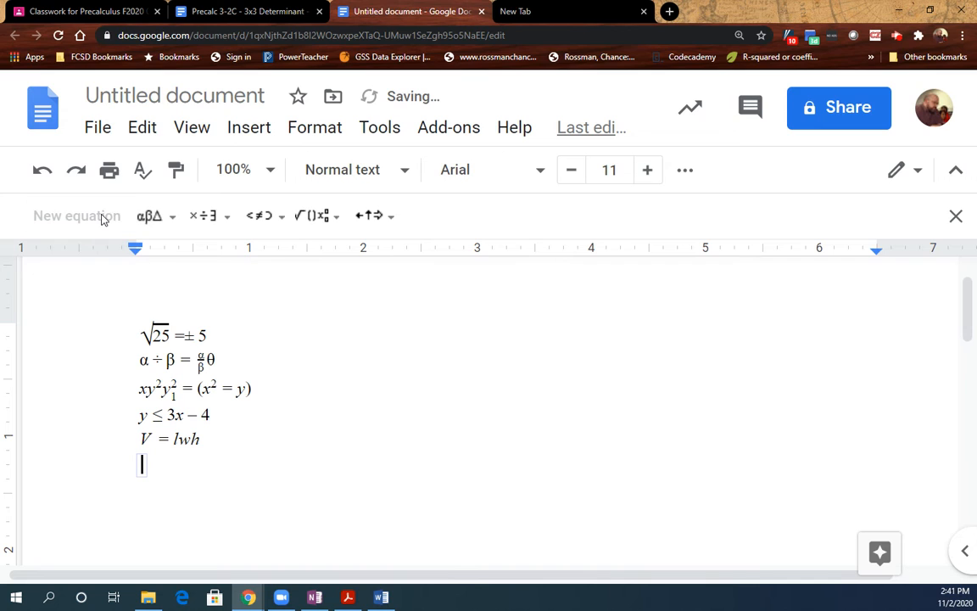
{"action": "type", "text": "ZX"}
{"action": "key", "text": "BackSpace"}
{"action": "type", "text": "="}
{"action": "left_click", "coordinate": [327, 216]}
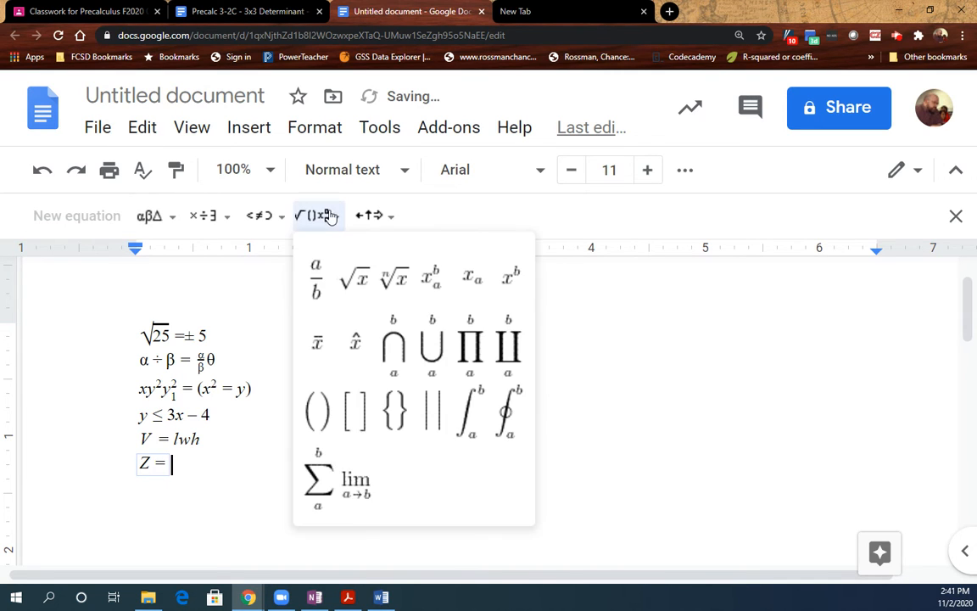
{"action": "left_click", "coordinate": [316, 274]}
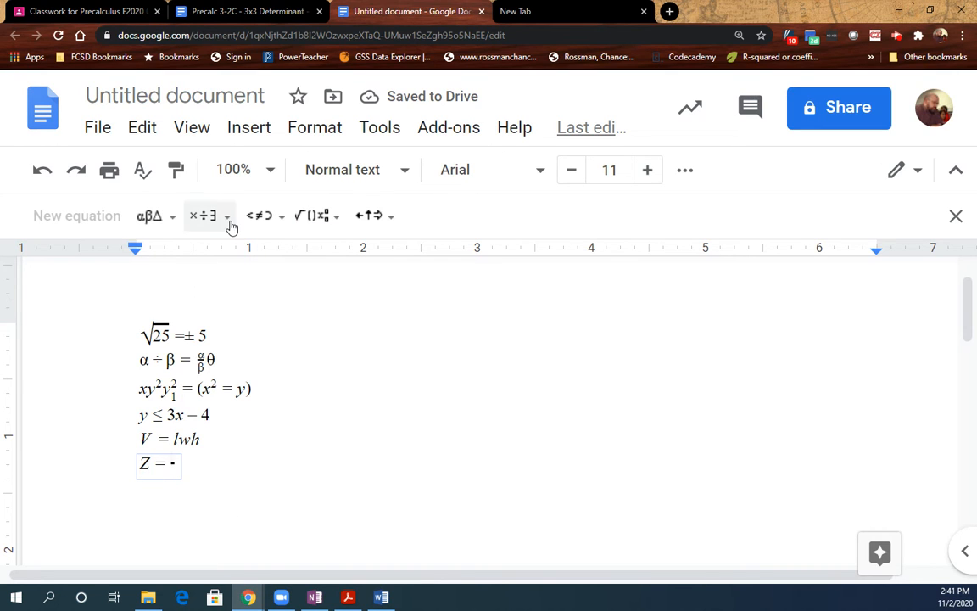
Enter x − μ as the numerator of the fraction in the Z equation, using the Greek letter μ
{"action": "type", "text": "4"}
{"action": "left_click", "coordinate": [202, 217]}
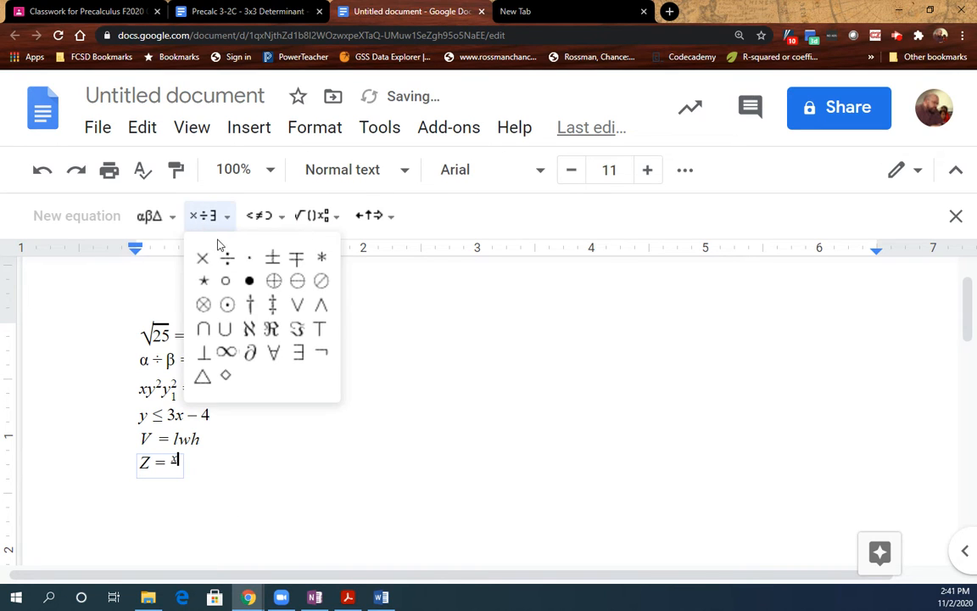
{"action": "left_click", "coordinate": [210, 217]}
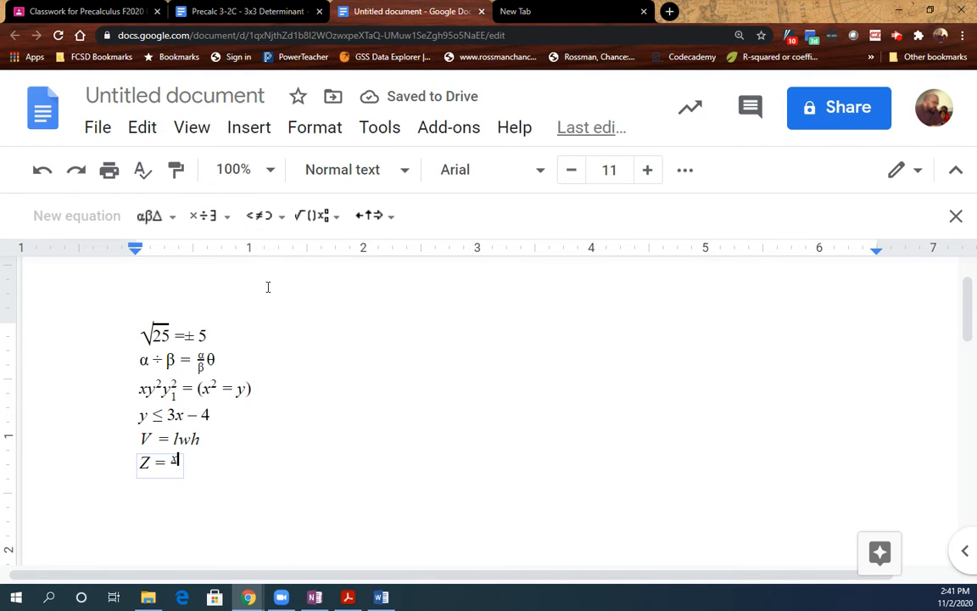
{"action": "left_click", "coordinate": [182, 460]}
{"action": "left_click", "coordinate": [181, 455]}
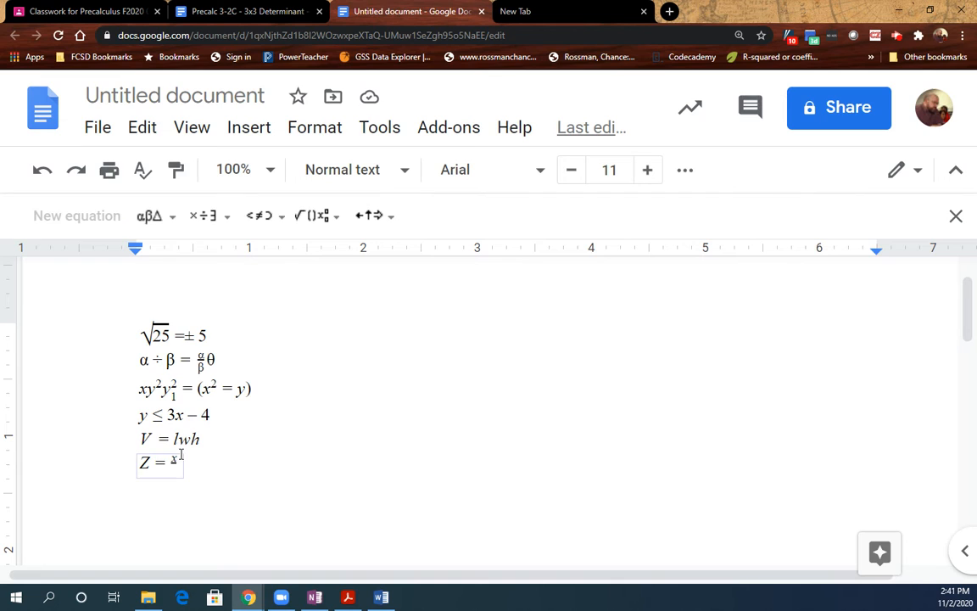
{"action": "type", "text": "4"}
{"action": "left_click", "coordinate": [149, 216]}
{"action": "left_click", "coordinate": [173, 305]}
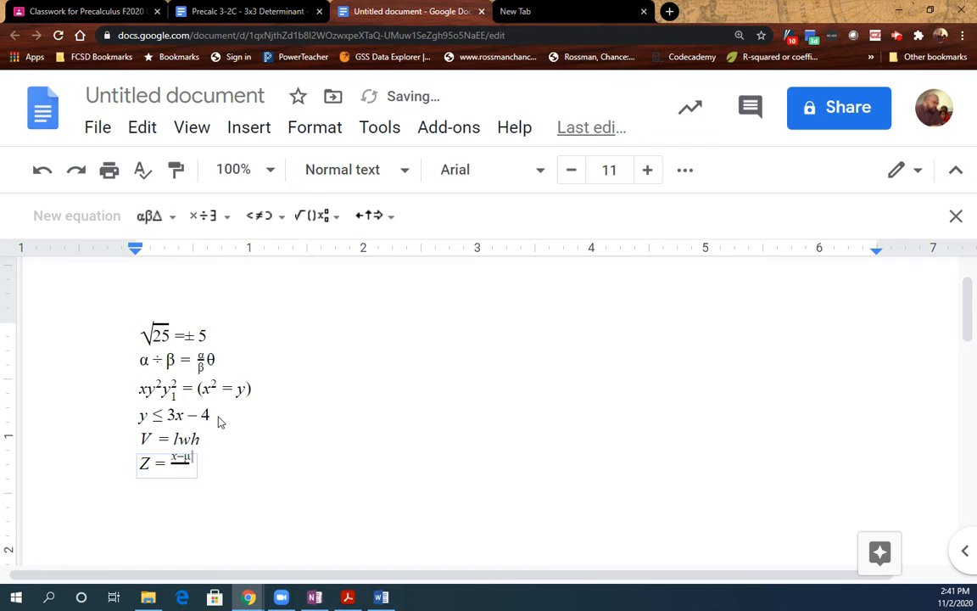
Enter the Greek letter σ as the denominator of the Z fraction and begin another line below the equation
{"action": "key", "text": "Return"}
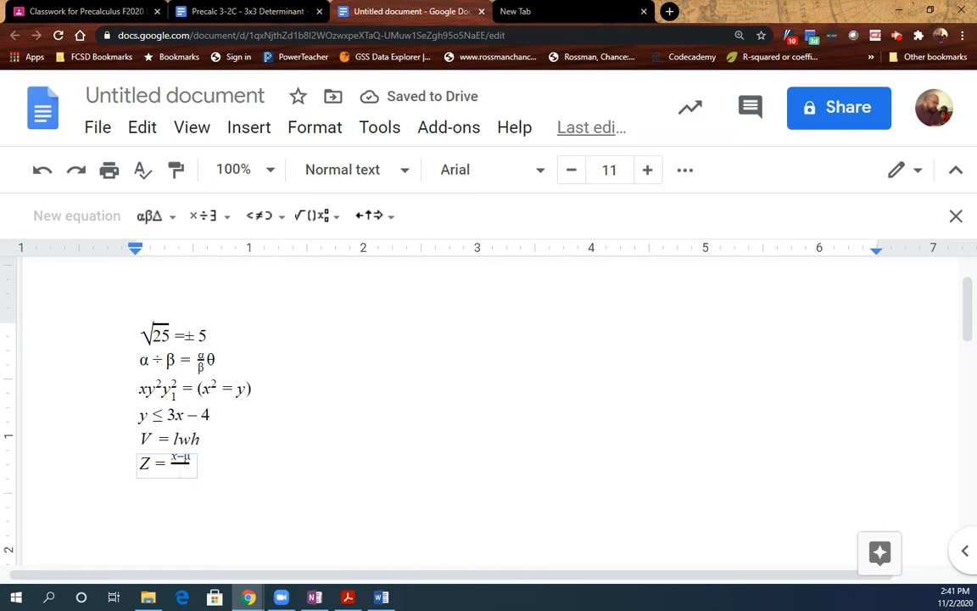
{"action": "left_click", "coordinate": [150, 216]}
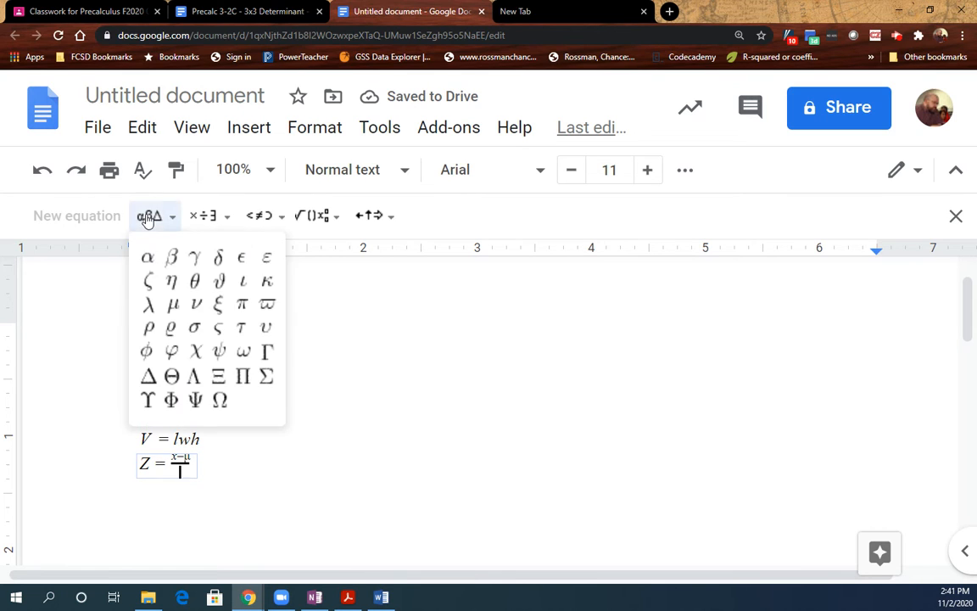
{"action": "left_click", "coordinate": [194, 327]}
{"action": "left_click", "coordinate": [442, 524]}
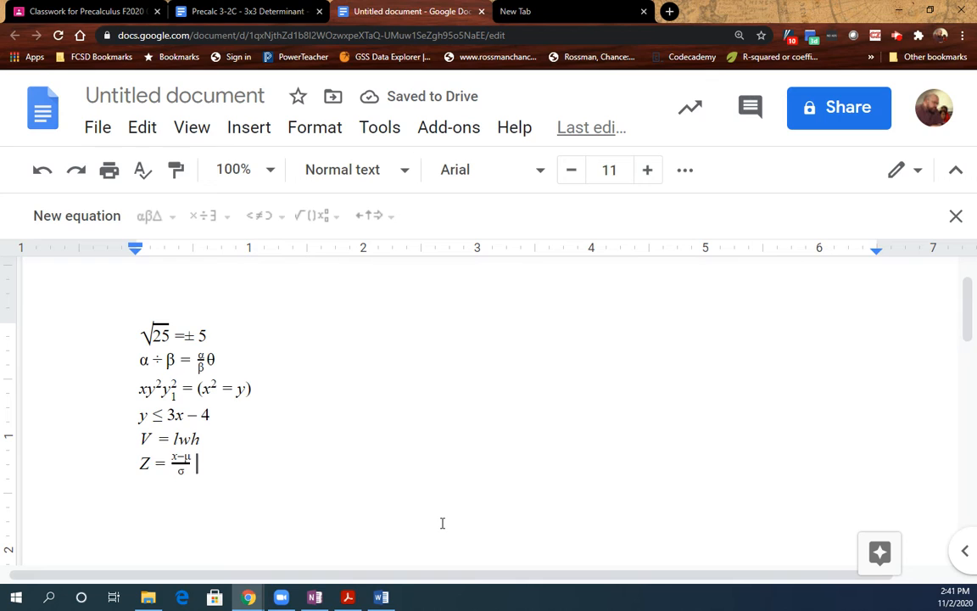
{"action": "key", "text": "Return"}
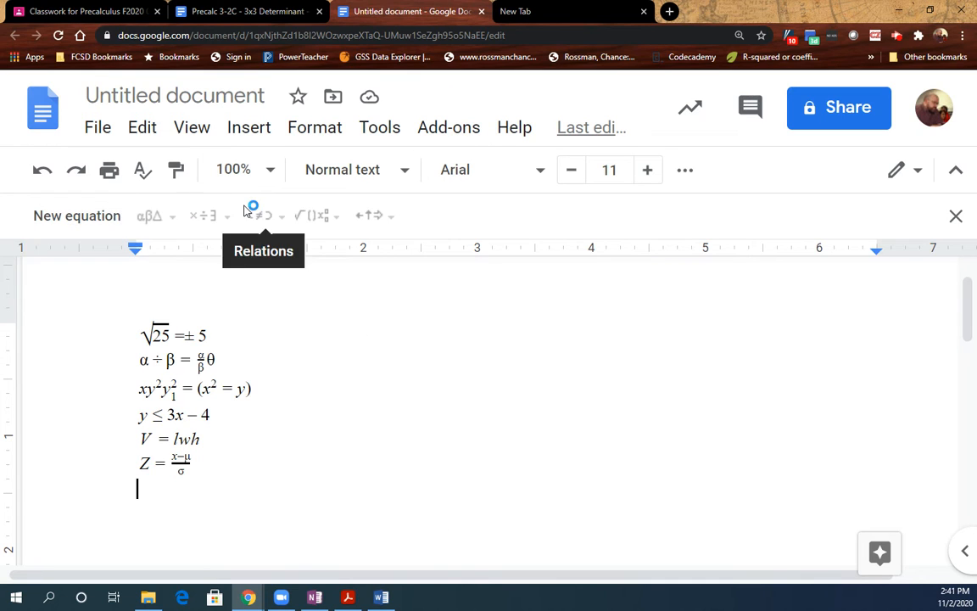
Create a new equation below the Z formula and enter σ = followed by an empty square root
{"action": "left_click", "coordinate": [95, 228]}
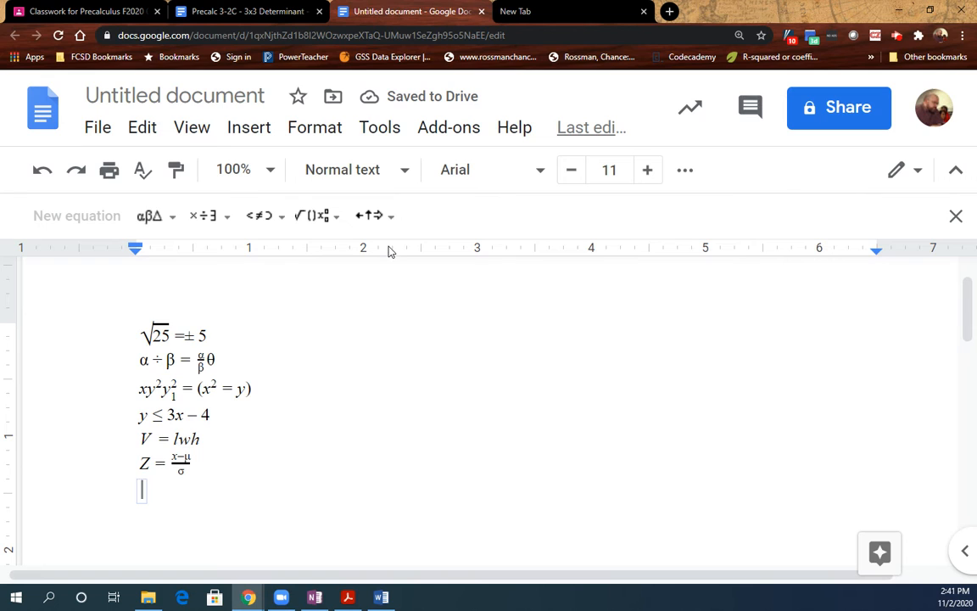
{"action": "left_click", "coordinate": [146, 213]}
{"action": "left_click", "coordinate": [194, 328]}
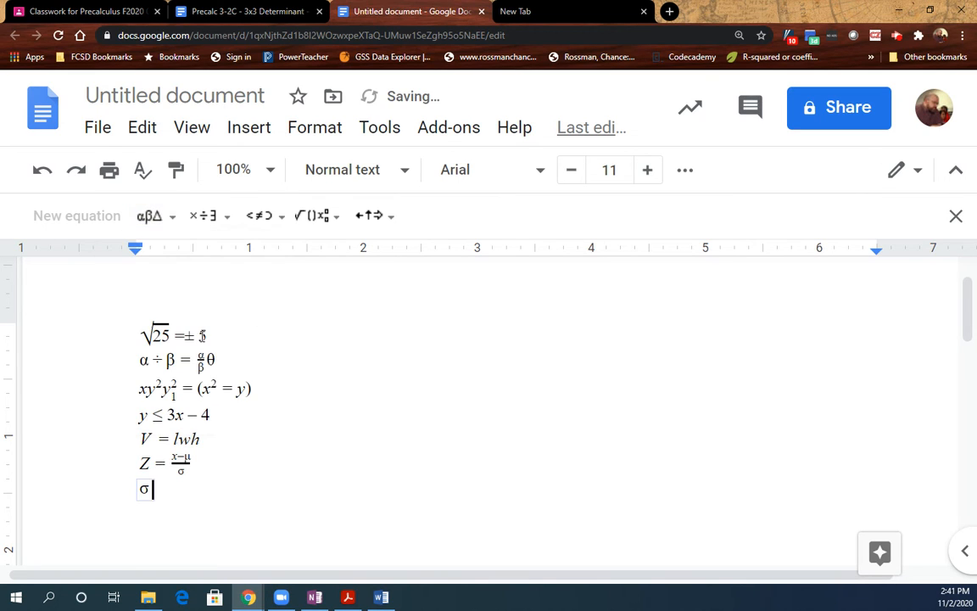
{"action": "type", "text": "="}
{"action": "left_click", "coordinate": [307, 216]}
{"action": "left_click", "coordinate": [342, 287]}
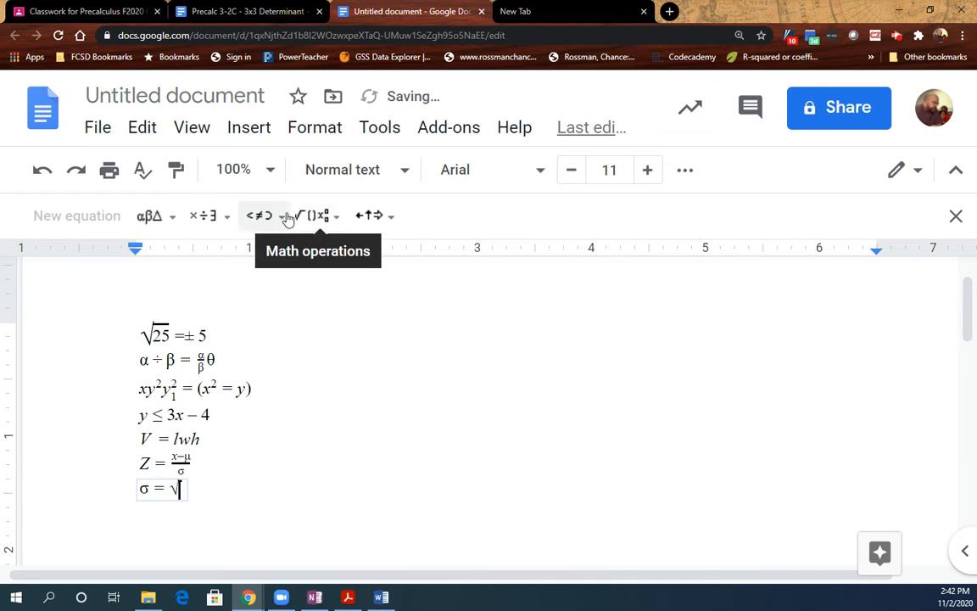
Insert a summation symbol inside the square root and leave its limits empty
{"action": "left_click", "coordinate": [208, 215]}
{"action": "left_click", "coordinate": [159, 217]}
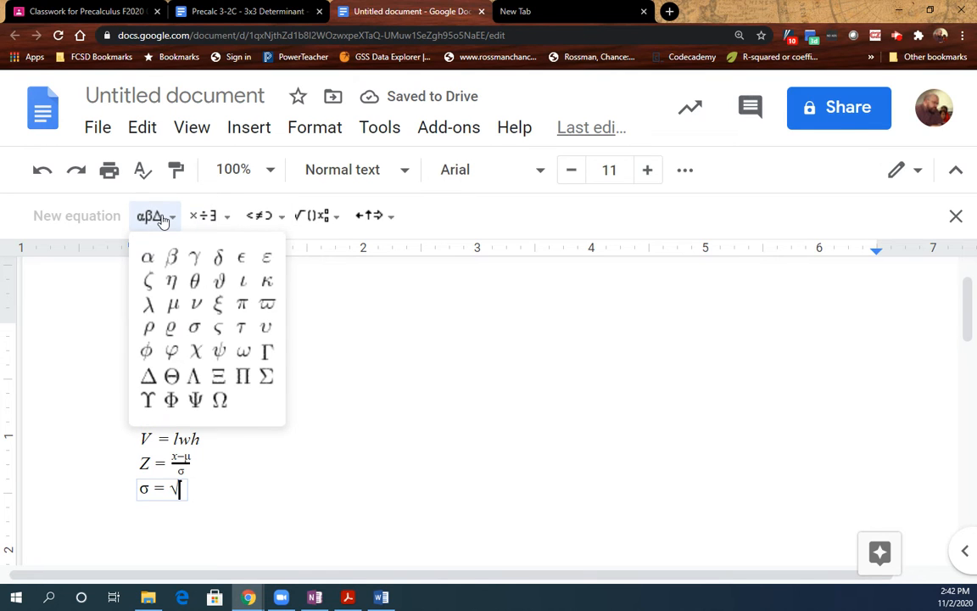
{"action": "left_click", "coordinate": [336, 213]}
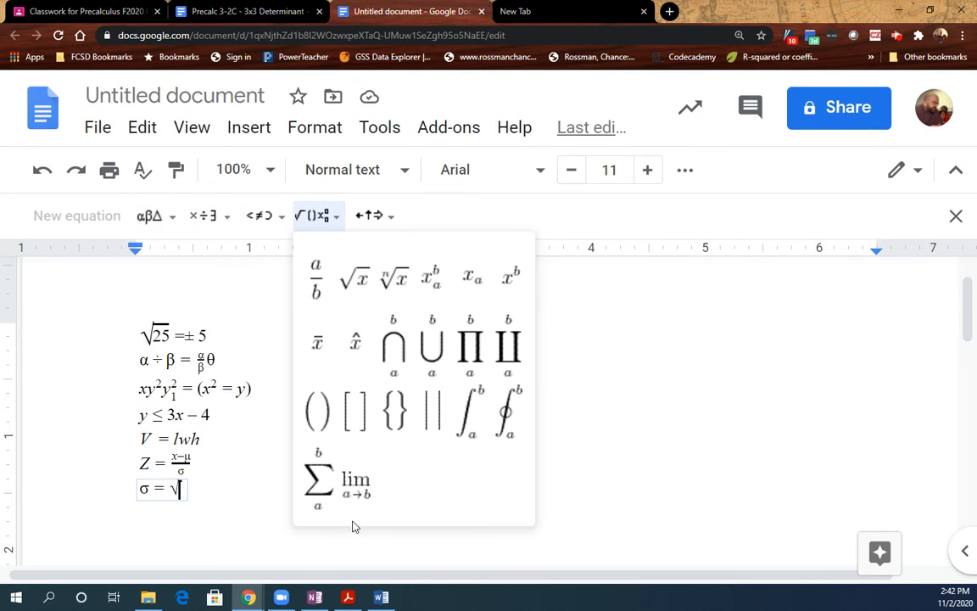
{"action": "left_click", "coordinate": [320, 480]}
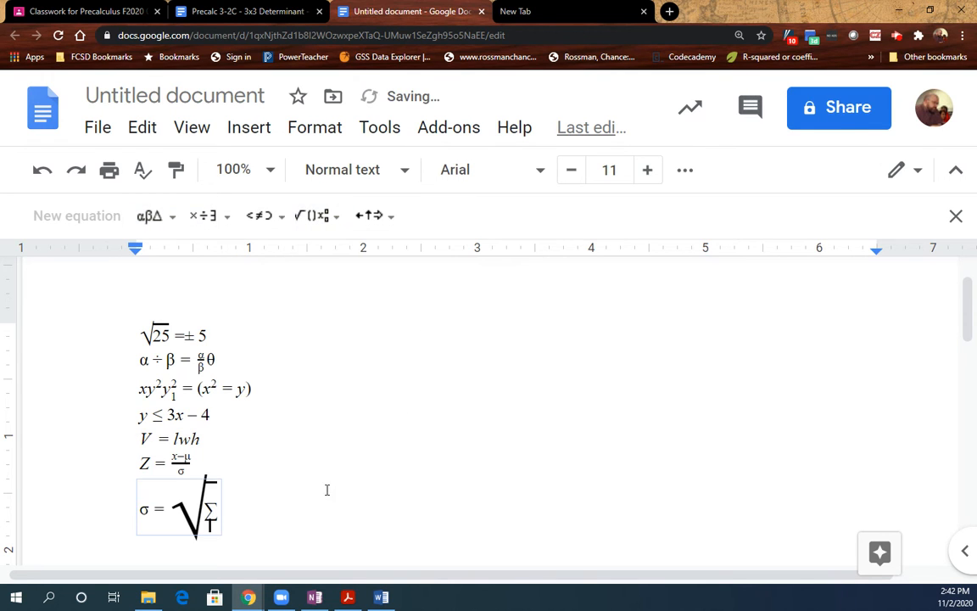
{"action": "left_click", "coordinate": [272, 511]}
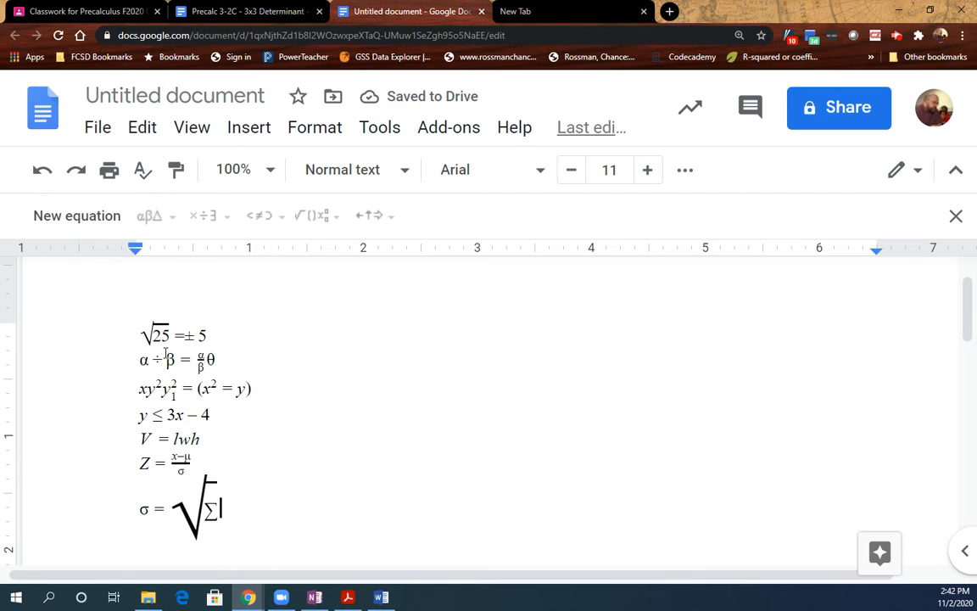
Add a fraction after the summation symbol and enter (x with subscript i, followed by a minus sign, in its numerator
{"action": "key", "text": "Left"}
{"action": "left_click", "coordinate": [316, 216]}
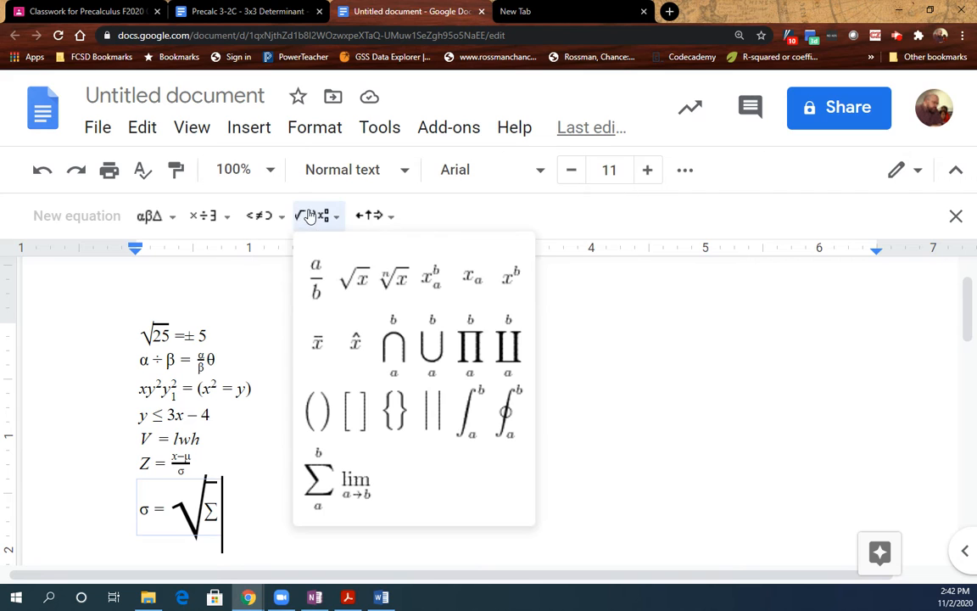
{"action": "left_click", "coordinate": [315, 278]}
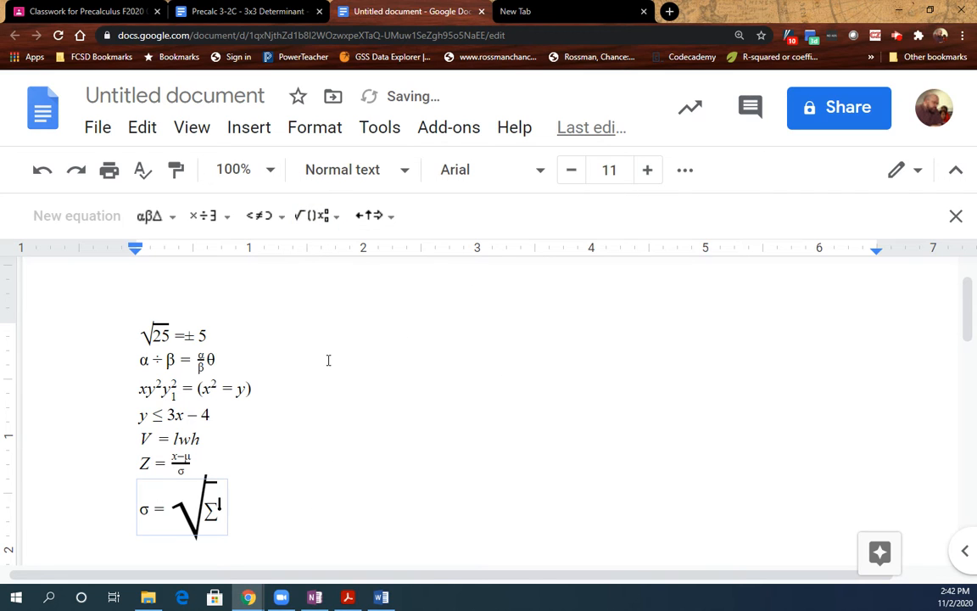
{"action": "type", "text": "(x"}
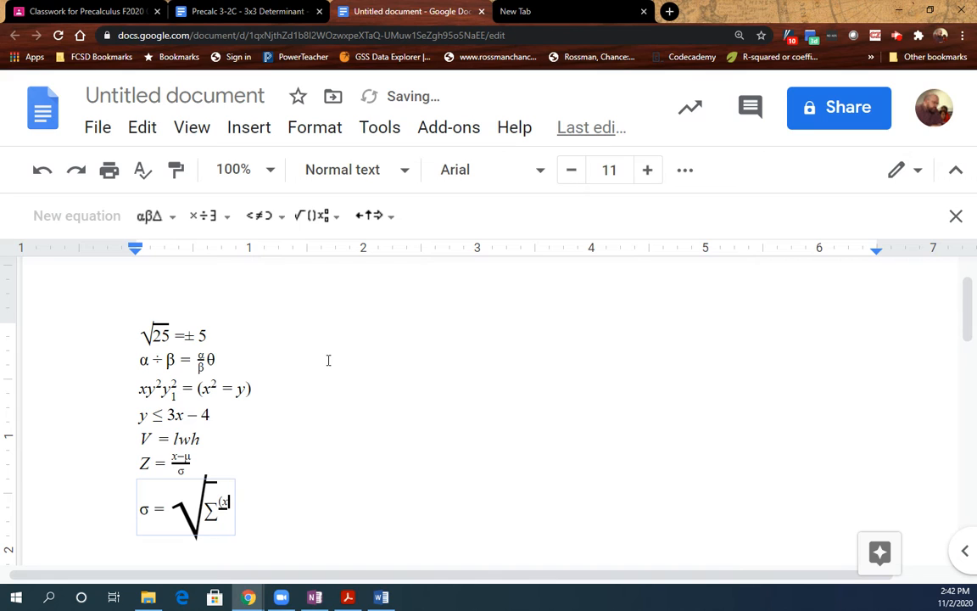
{"action": "left_click", "coordinate": [315, 217]}
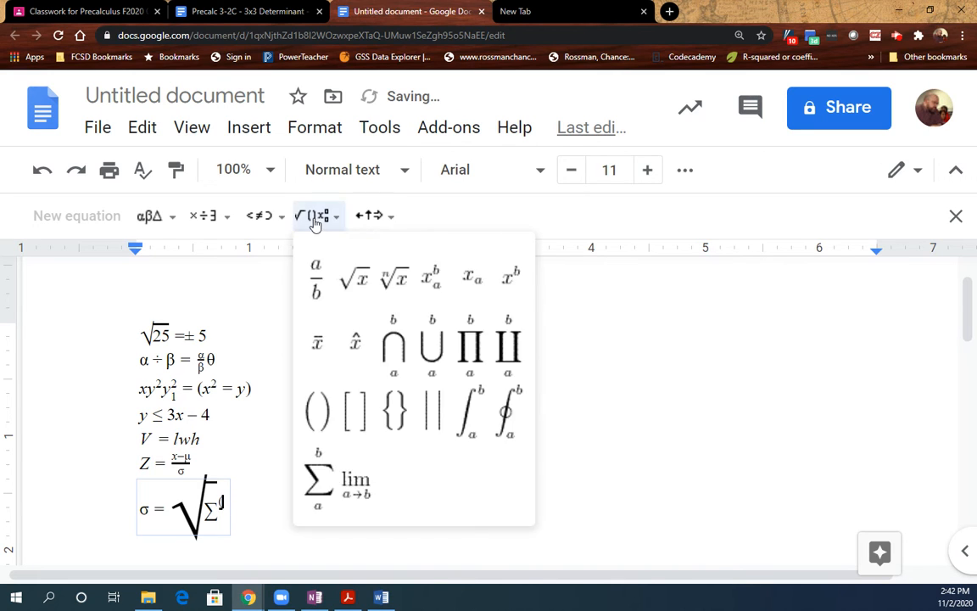
{"action": "left_click", "coordinate": [466, 273]}
{"action": "type", "text": "x"}
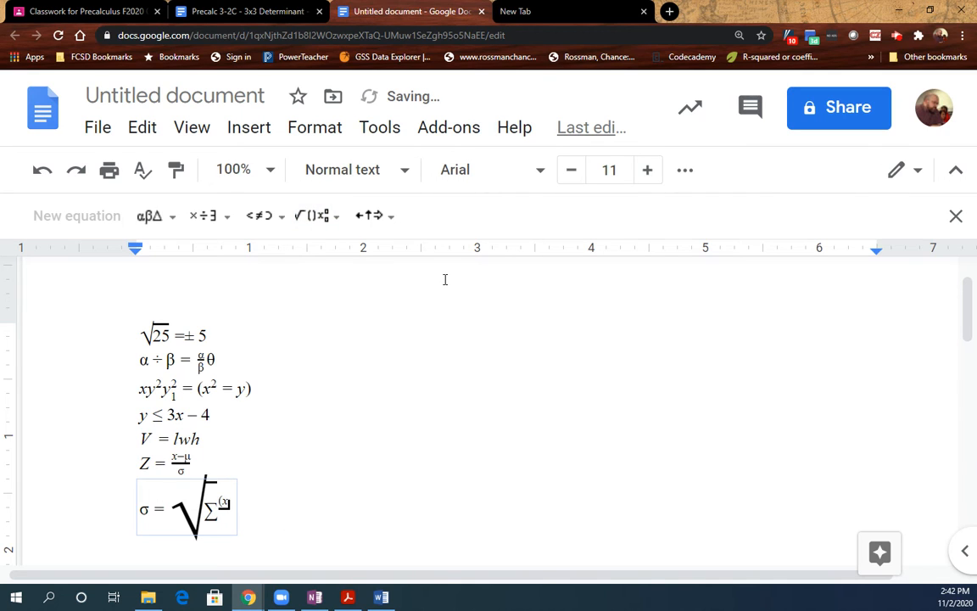
{"action": "type", "text": "_"}
{"action": "type", "text": "i−"}
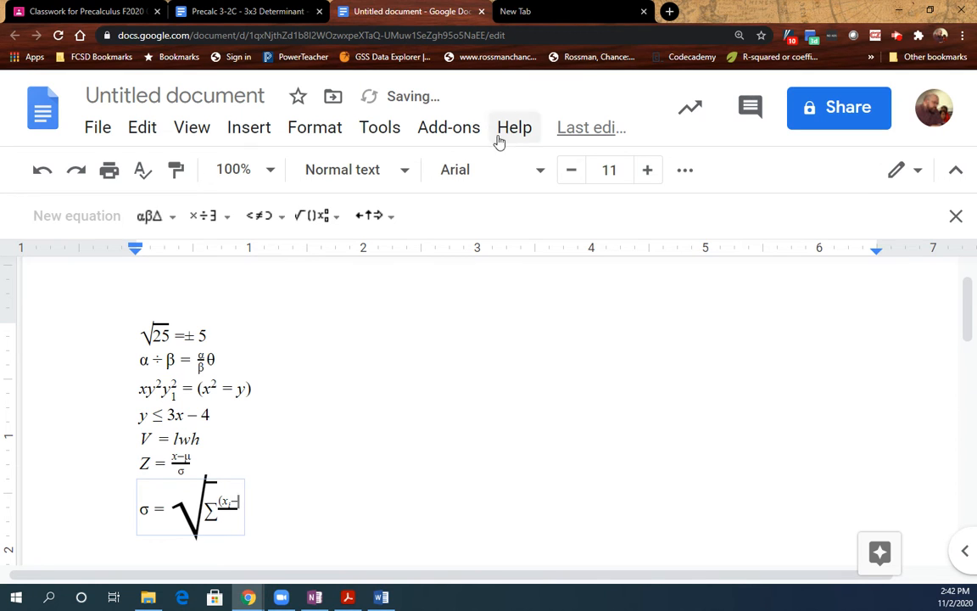
Complete the numerator's parenthesis with x̄, using the bar accent over x, and a closing parenthesis
{"action": "left_click", "coordinate": [308, 214]}
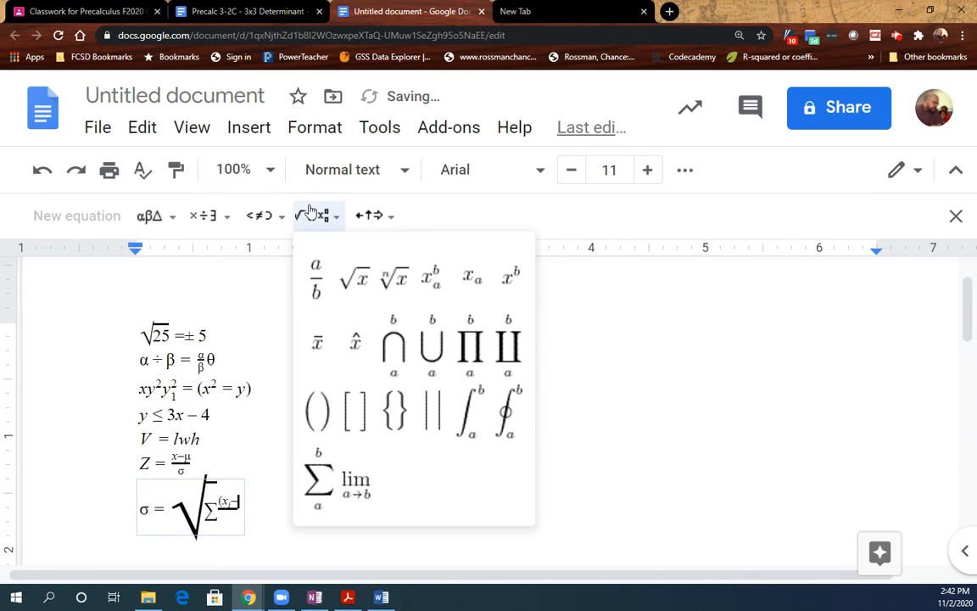
{"action": "left_click", "coordinate": [319, 338]}
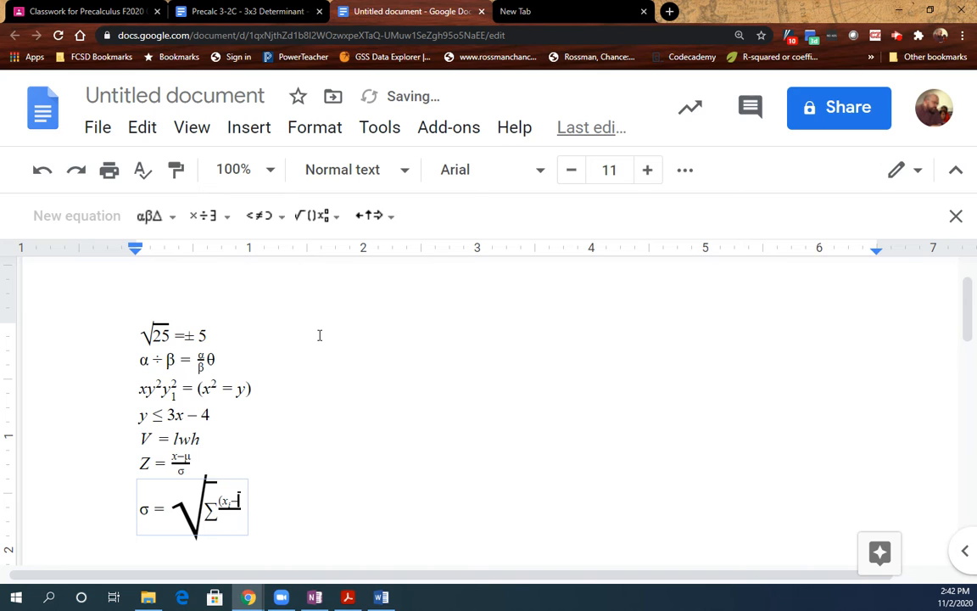
{"action": "type", "text": "x̄)"}
{"action": "key", "text": "BackSpace"}
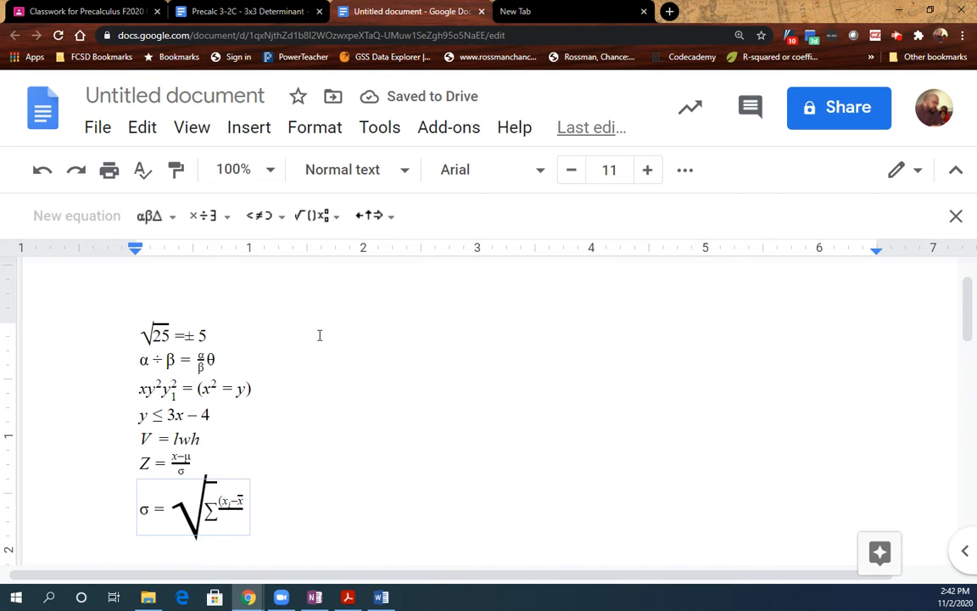
{"action": "type", "text": ")"}
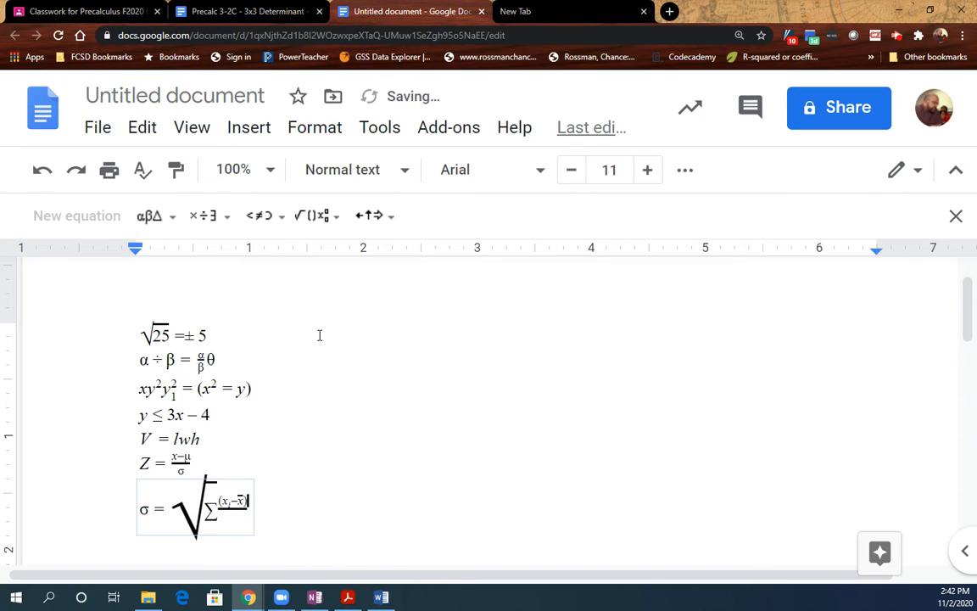
Add a 2 after the closing parenthesis in the numerator and enter N as the denominator
{"action": "type", "text": "2"}
{"action": "key", "text": "Right"}
{"action": "type", "text": "n"}
{"action": "key", "text": "BackSpace"}
{"action": "type", "text": "N"}
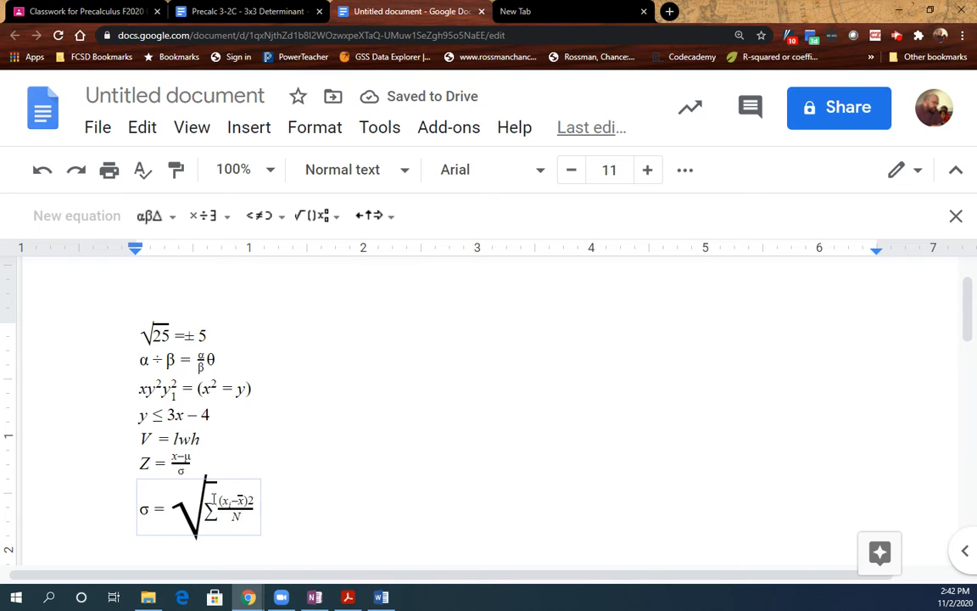
Replace the plain 2 at the end of the numerator with a superscript 2
{"action": "mouse_move", "coordinate": [221, 502]}
{"action": "left_mouse_down"}
{"action": "mouse_move", "coordinate": [262, 502]}
{"action": "mouse_move", "coordinate": [260, 512]}
{"action": "mouse_move", "coordinate": [215, 514]}
{"action": "left_mouse_up"}
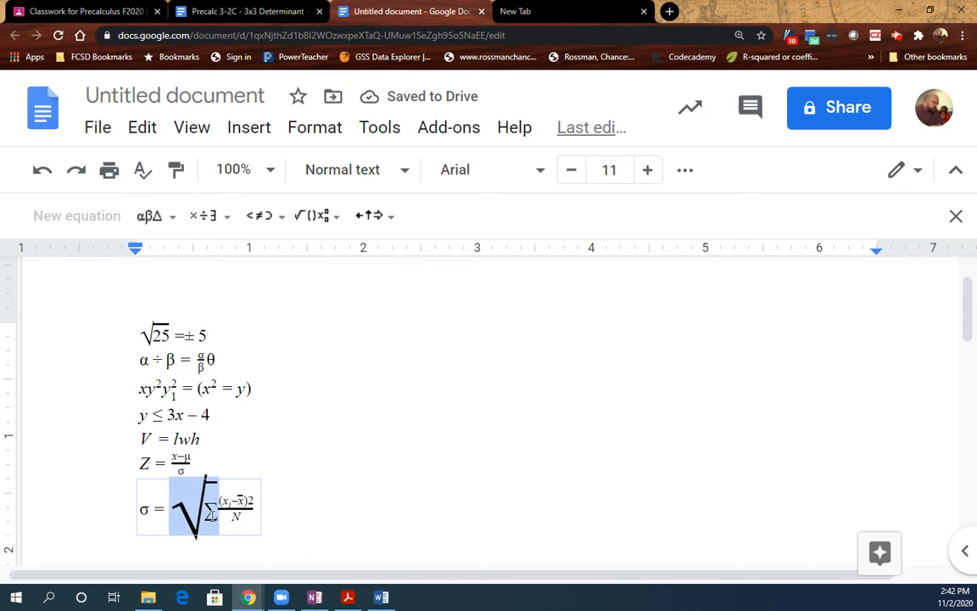
{"action": "left_click", "coordinate": [215, 515]}
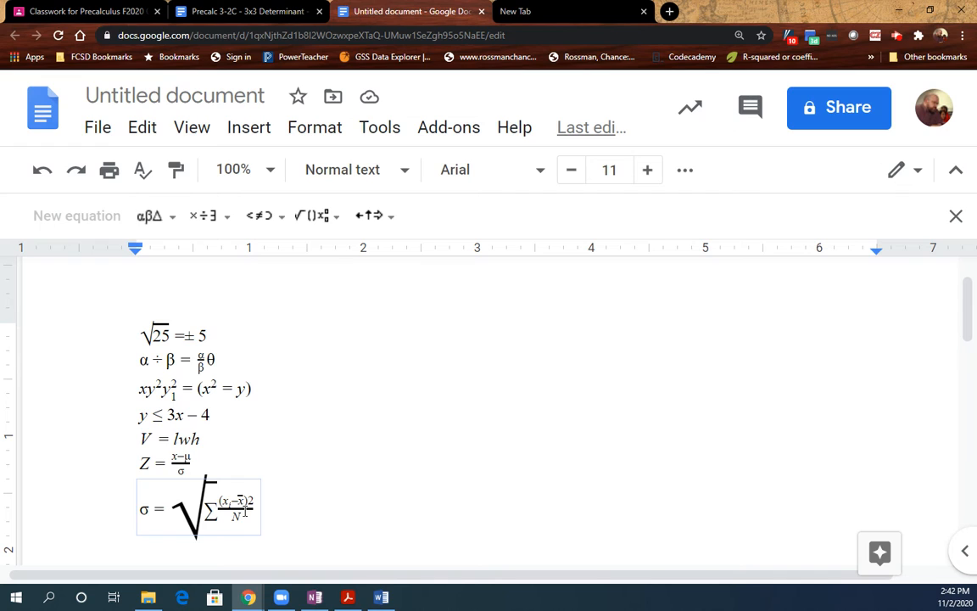
{"action": "left_click", "coordinate": [251, 507]}
{"action": "key", "text": "Up"}
{"action": "key", "text": "Right"}
{"action": "key", "text": "Right"}
{"action": "key", "text": "Right"}
{"action": "key", "text": "Right"}
{"action": "key", "text": "Right"}
{"action": "key", "text": "Right"}
{"action": "key", "text": "Right"}
{"action": "key", "text": "Right"}
{"action": "key", "text": "Right"}
{"action": "key", "text": "Right"}
{"action": "key", "text": "Right"}
{"action": "key", "text": "Right"}
{"action": "key", "text": "Delete"}
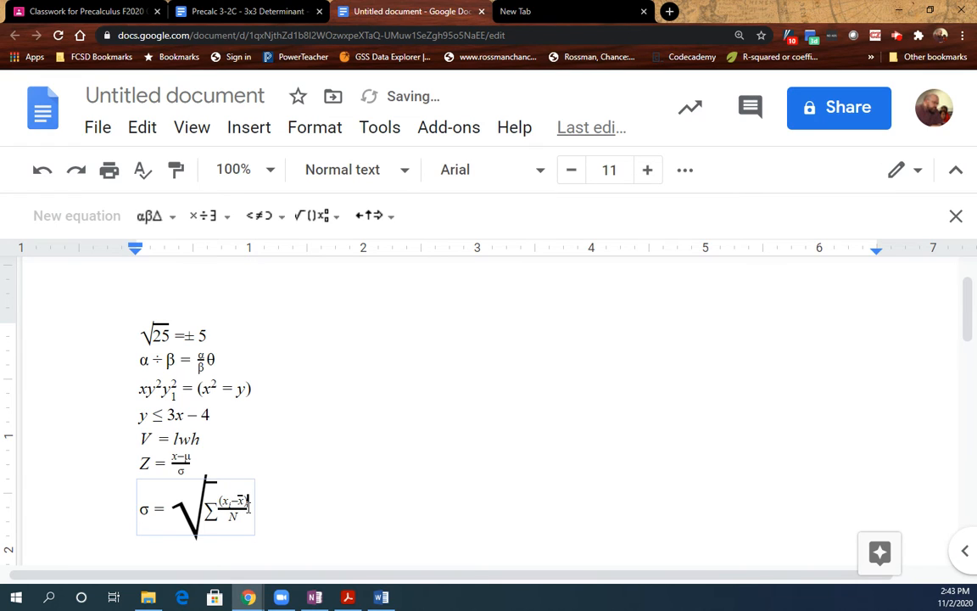
{"action": "type", "text": "^2"}
Move the whole fraction under the square root by cutting it and pasting it after the summation symbol
{"action": "key", "text": "Right"}
{"action": "key", "text": "Right"}
{"action": "key", "text": "Right"}
{"action": "key", "text": "Right"}
{"action": "key", "text": "Right"}
{"action": "key", "text": "Left"}
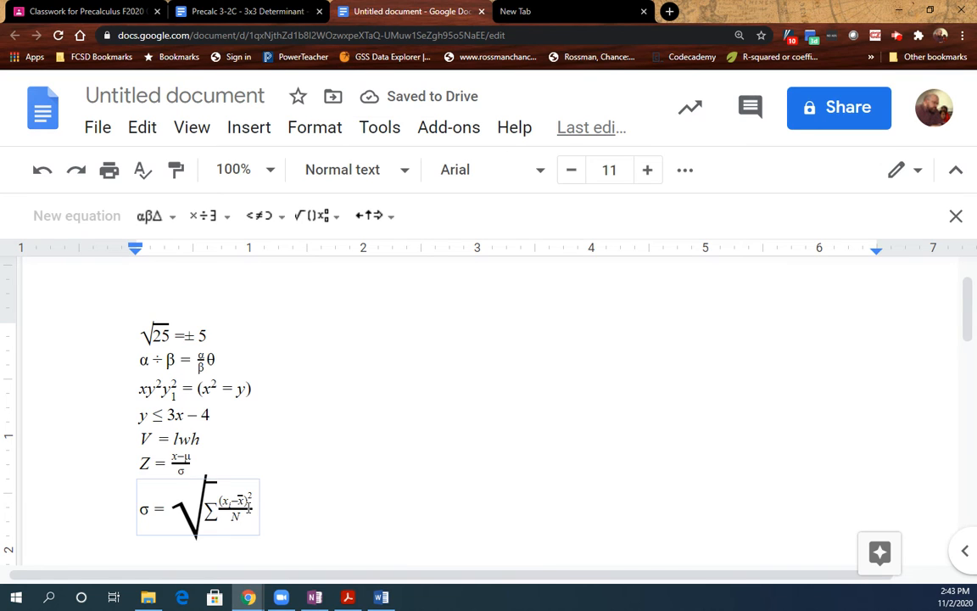
{"action": "key", "text": "shift+Left"}
{"action": "key", "text": "shift+Left"}
{"action": "key", "text": "shift+Left"}
{"action": "key", "text": "shift+Left"}
{"action": "key", "text": "shift+Right"}
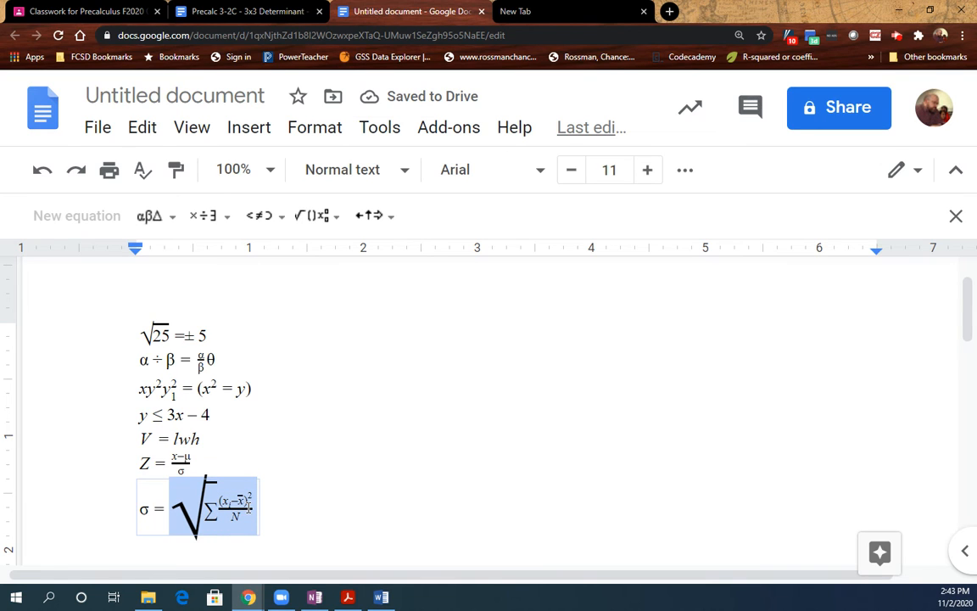
{"action": "key", "text": "Right"}
{"action": "key", "text": "Right"}
{"action": "key", "text": "Left"}
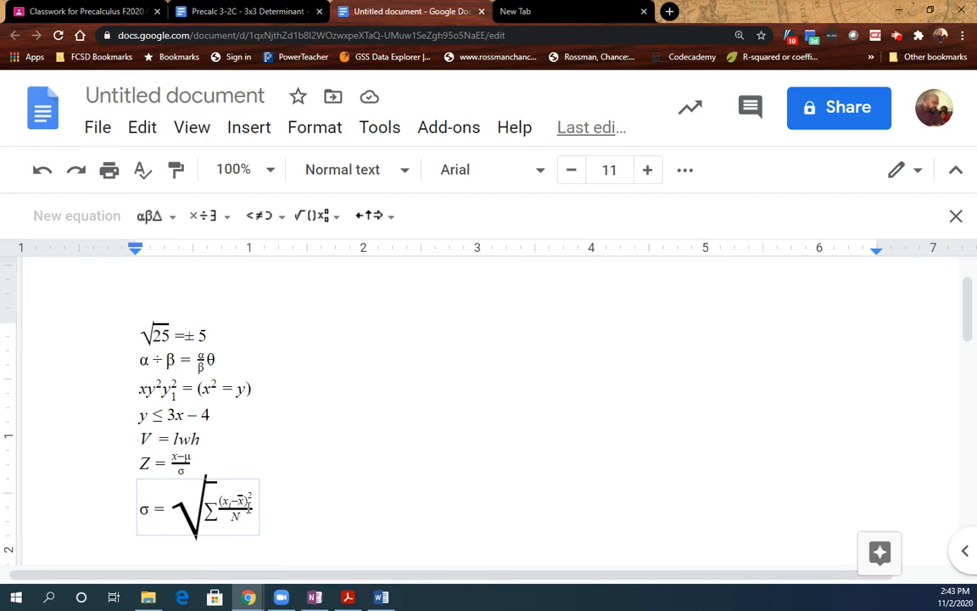
{"action": "key", "text": "shift+Left"}
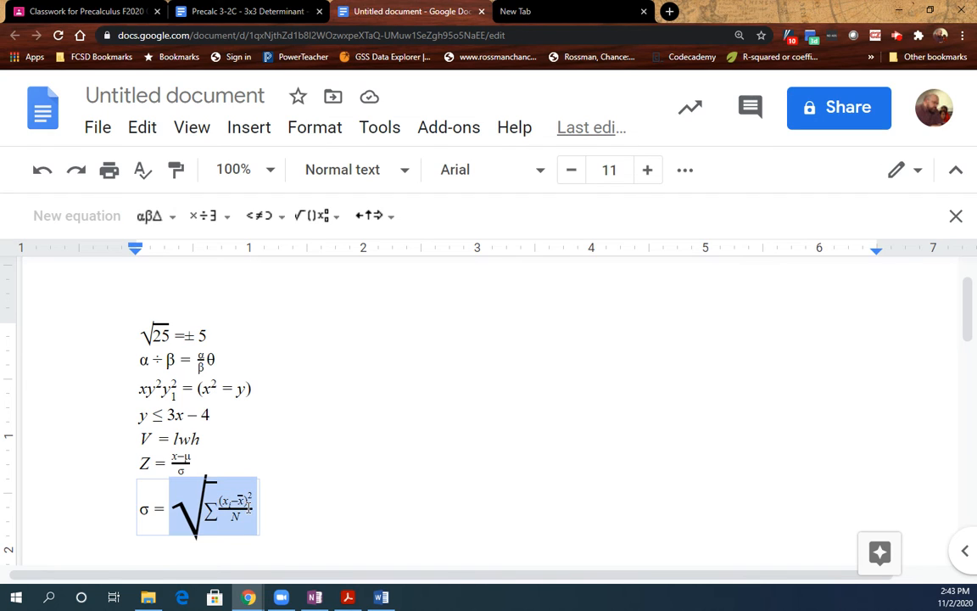
{"action": "key", "text": "Right"}
{"action": "key", "text": "shift+Left"}
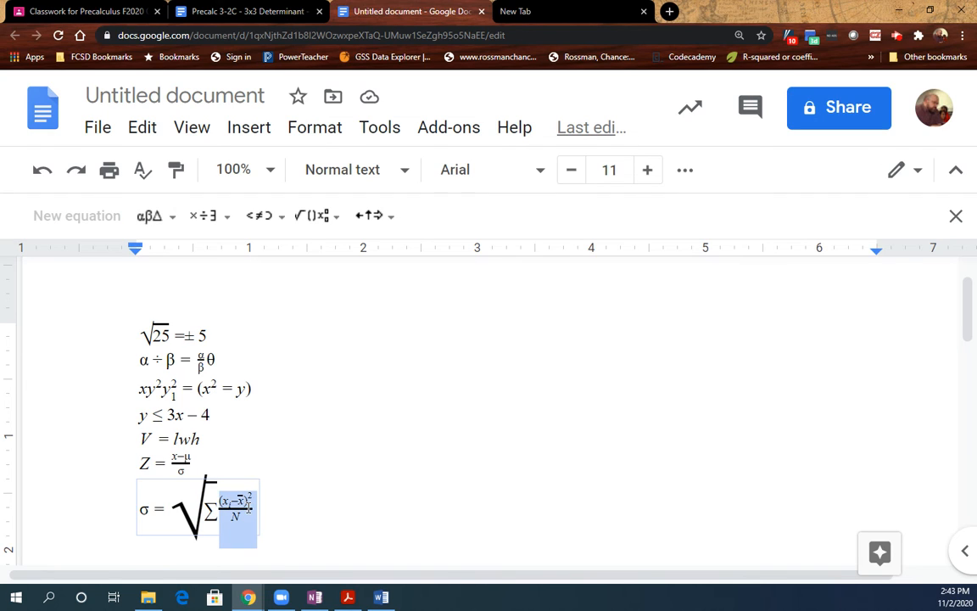
{"action": "key", "text": "ctrl+x"}
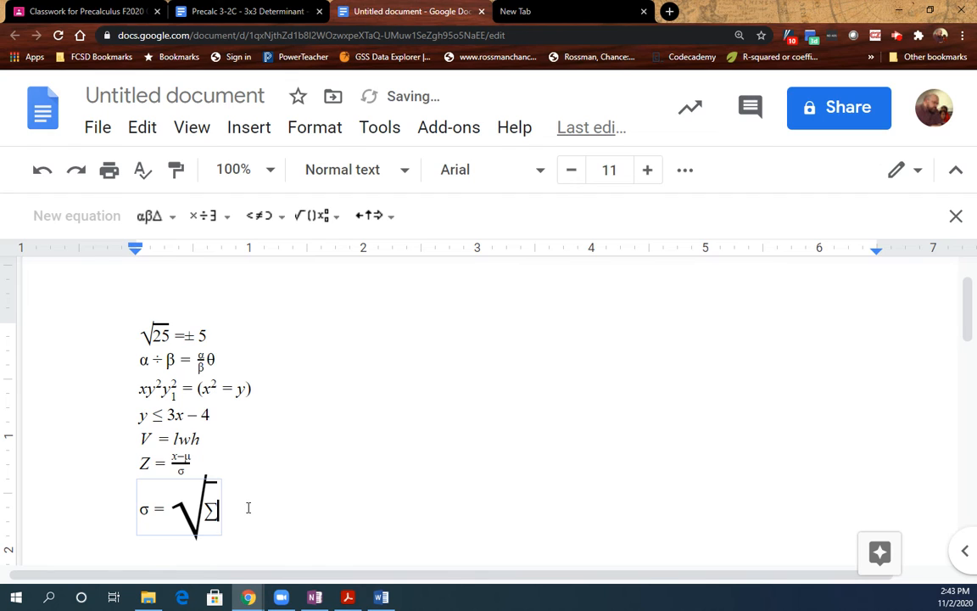
{"action": "key", "text": "ctrl+v"}
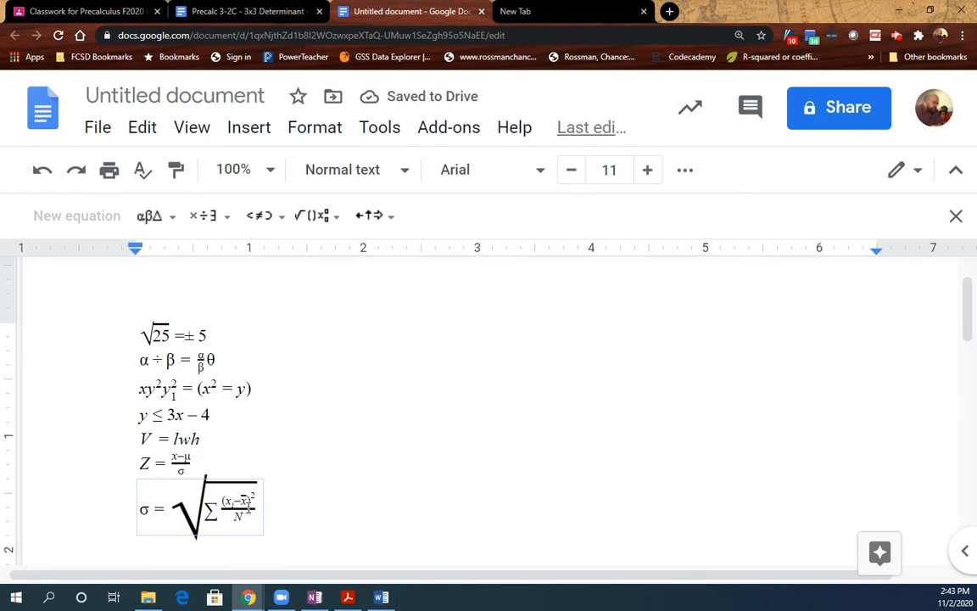
{"action": "left_click", "coordinate": [394, 388]}
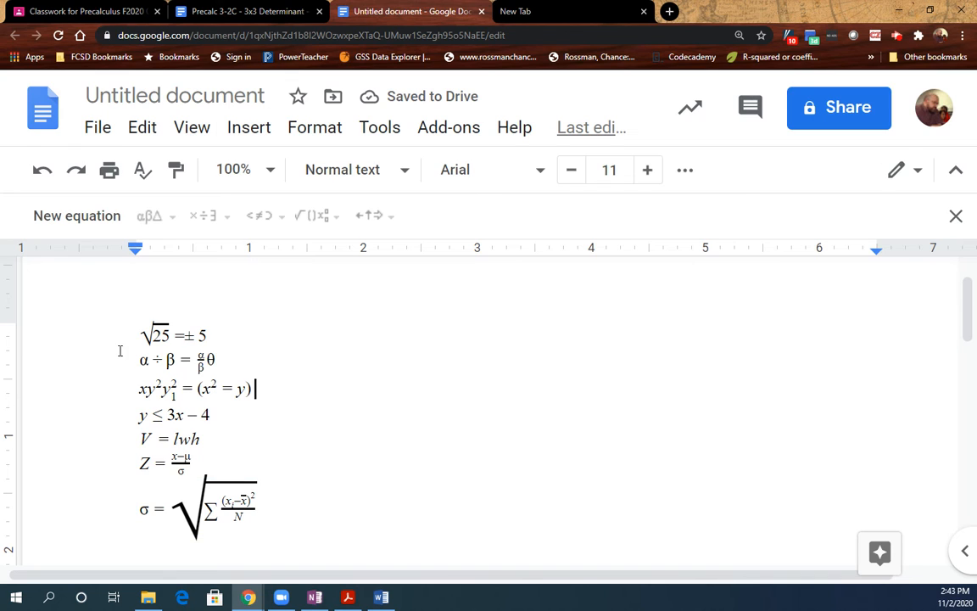
{"action": "left_click", "coordinate": [208, 468]}
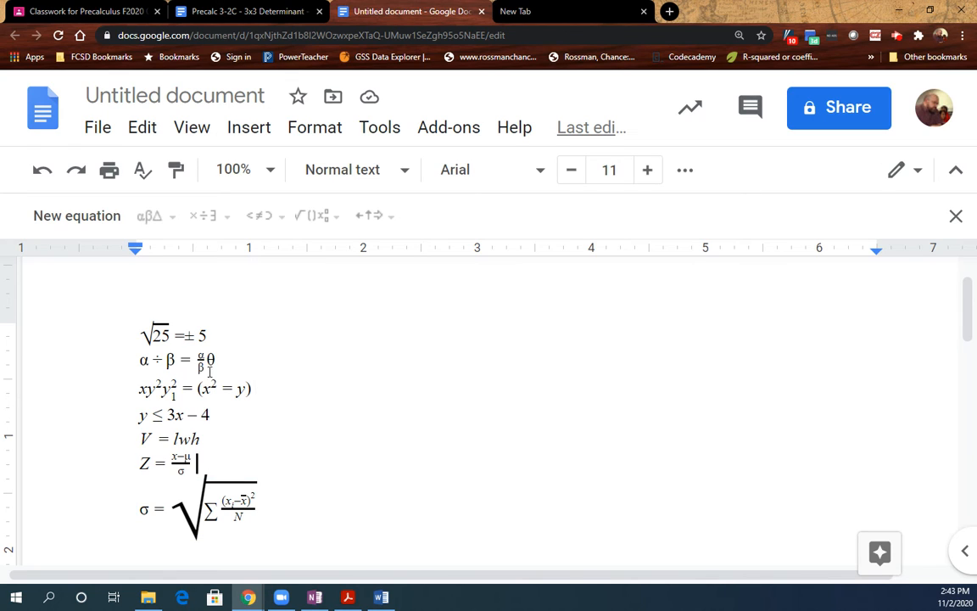
{"action": "left_click", "coordinate": [358, 527]}
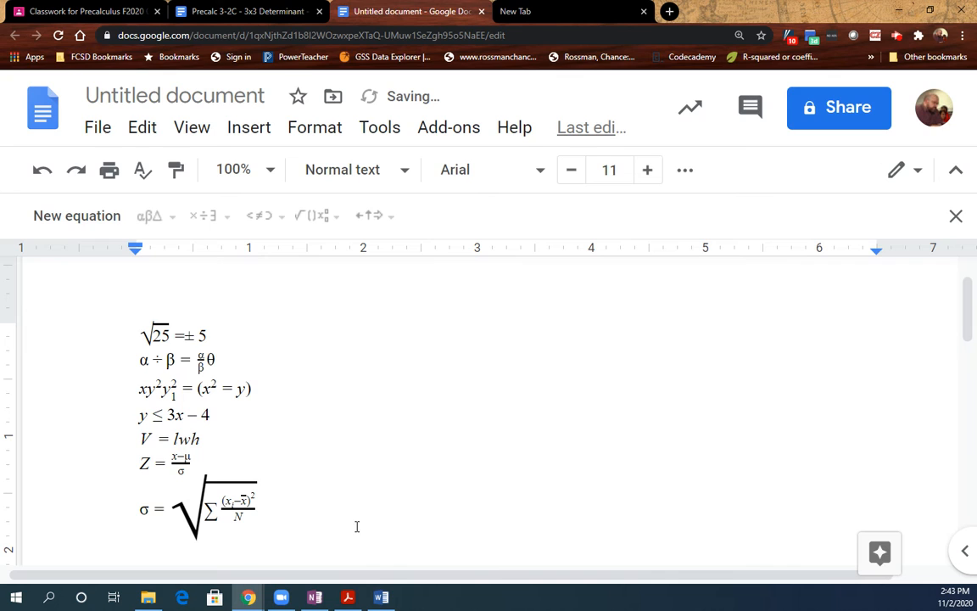
Start a new equation below the standard deviation formula and write the cube root of 27 = 3, using the nth-root template with index 3
{"action": "left_click", "coordinate": [94, 217]}
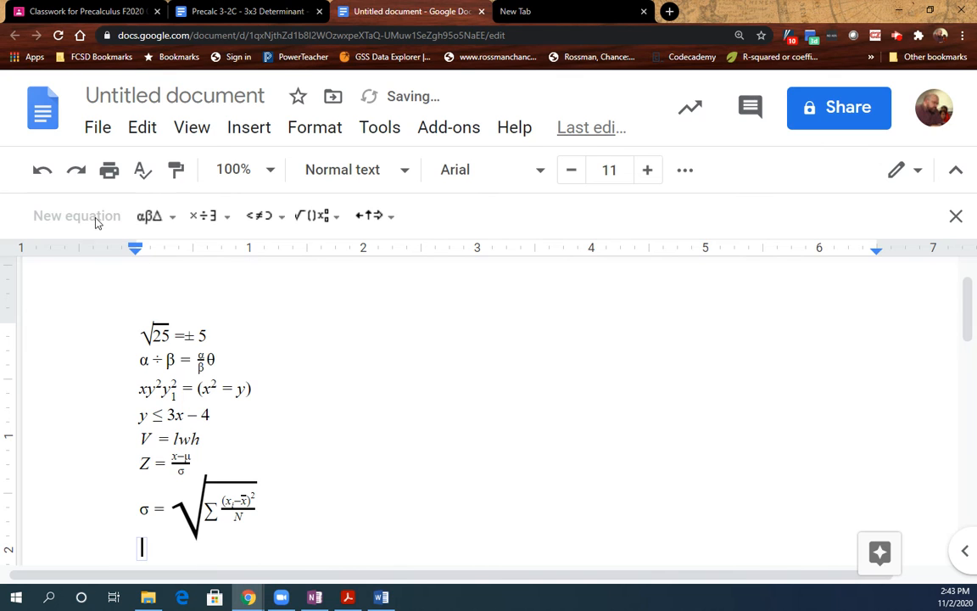
{"action": "left_click", "coordinate": [336, 216]}
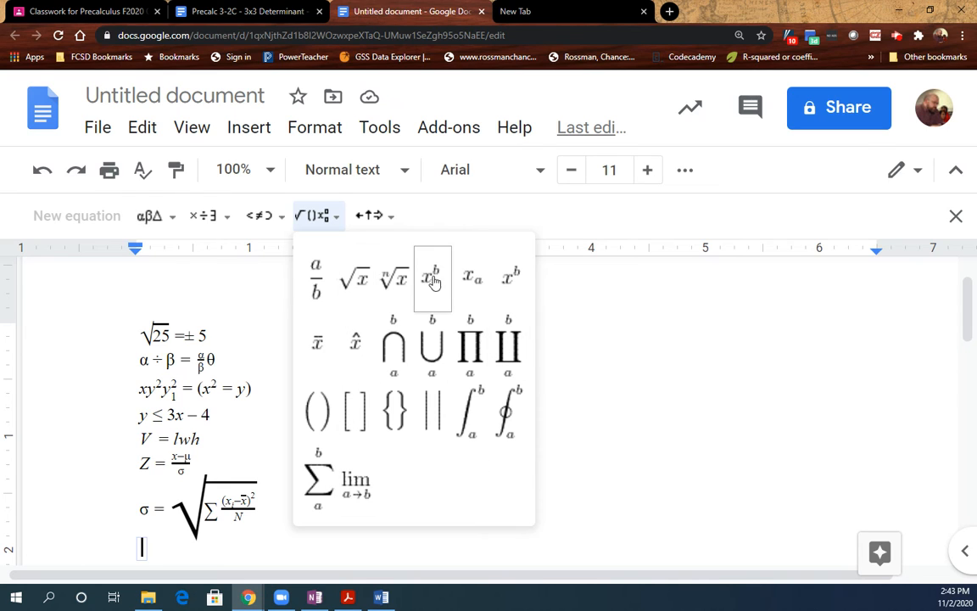
{"action": "left_click", "coordinate": [401, 286]}
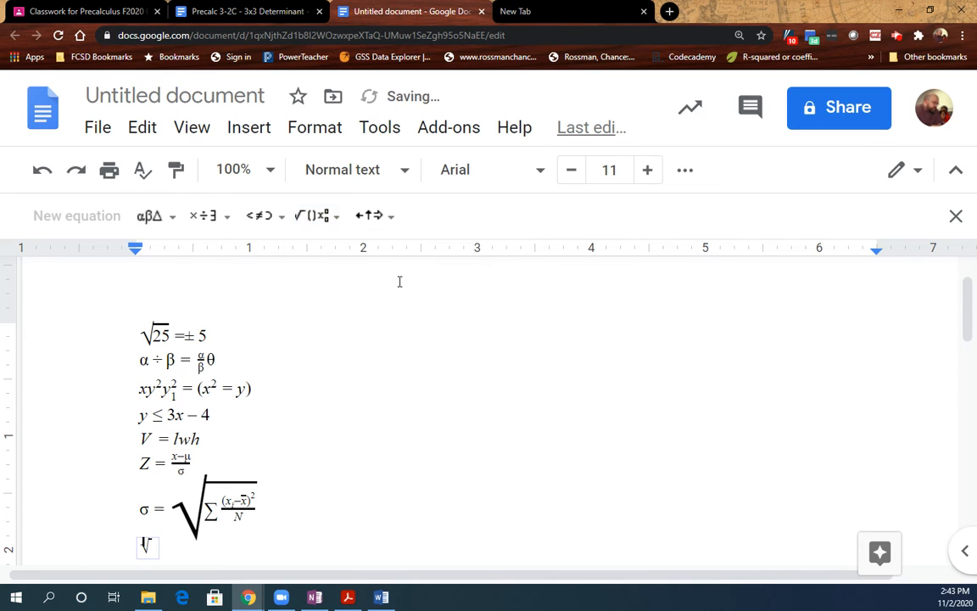
{"action": "type", "text": "3"}
{"action": "key", "text": "Right"}
{"action": "type", "text": "2"}
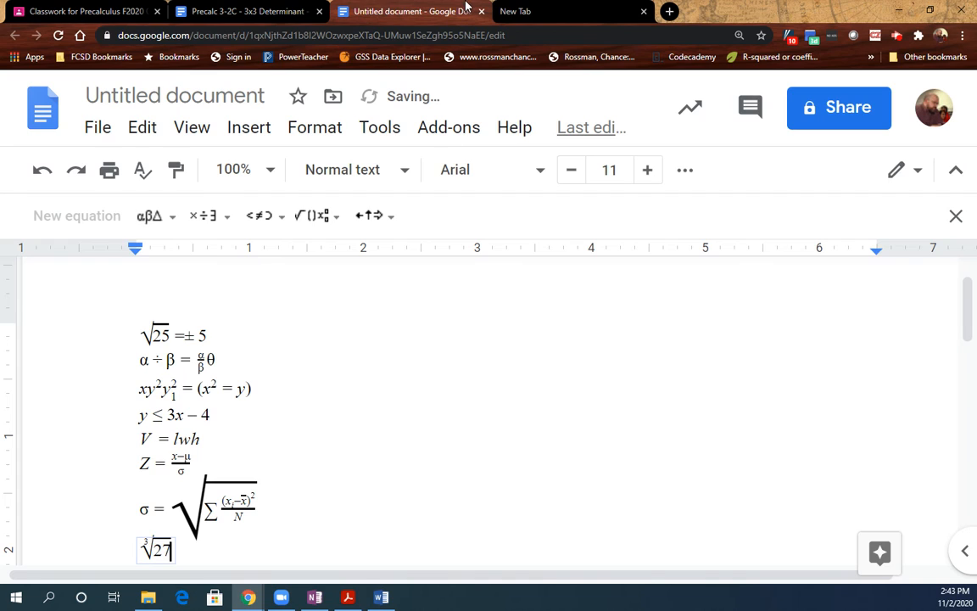
{"action": "type", "text": "7"}
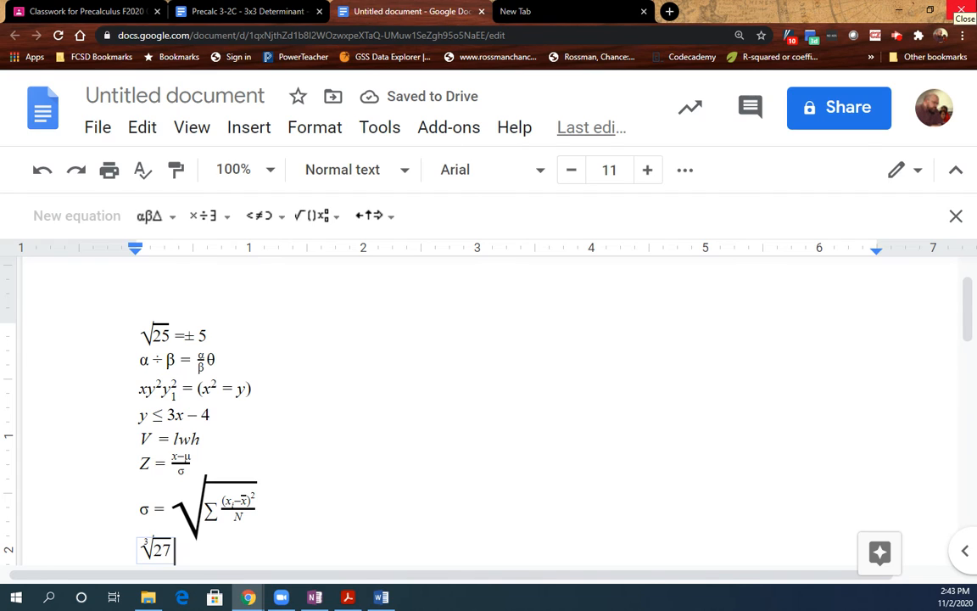
{"action": "key", "text": "Right"}
{"action": "type", "text": "= 3"}
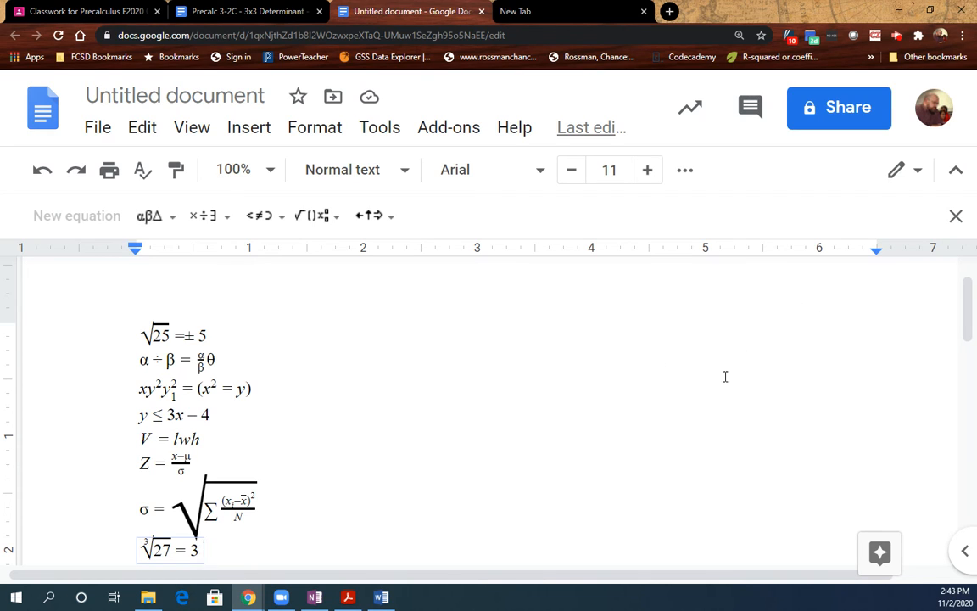
Insert a blank line between the standard deviation formula and the cube root equation
{"action": "left_click", "coordinate": [266, 218]}
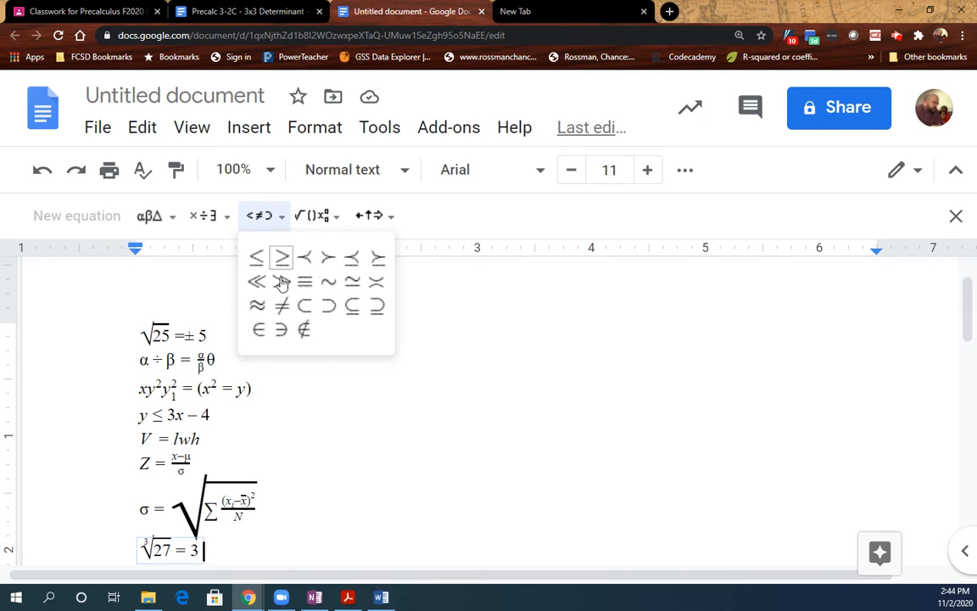
{"action": "left_click", "coordinate": [576, 490]}
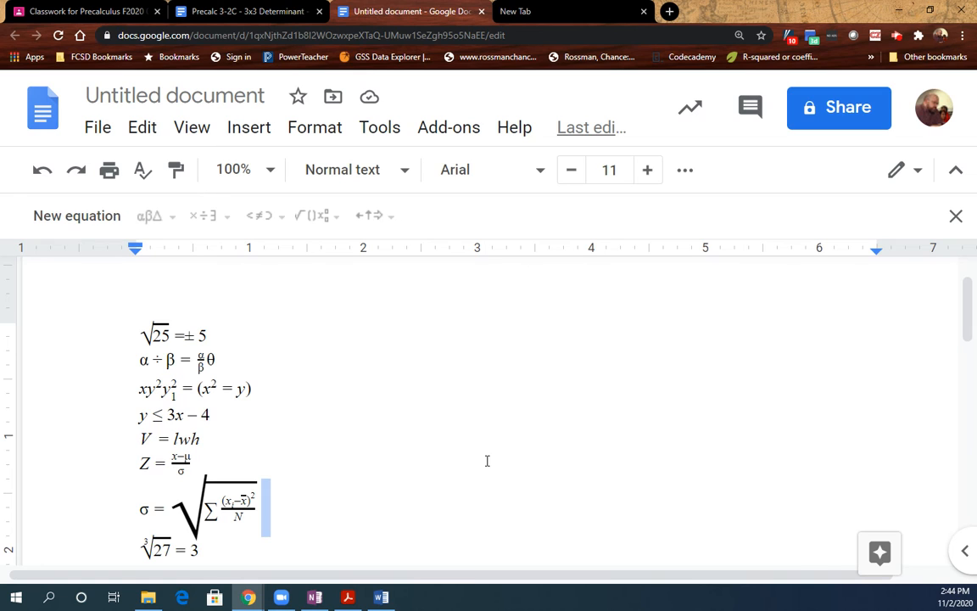
{"action": "key", "text": "Right"}
{"action": "key", "text": "Return"}
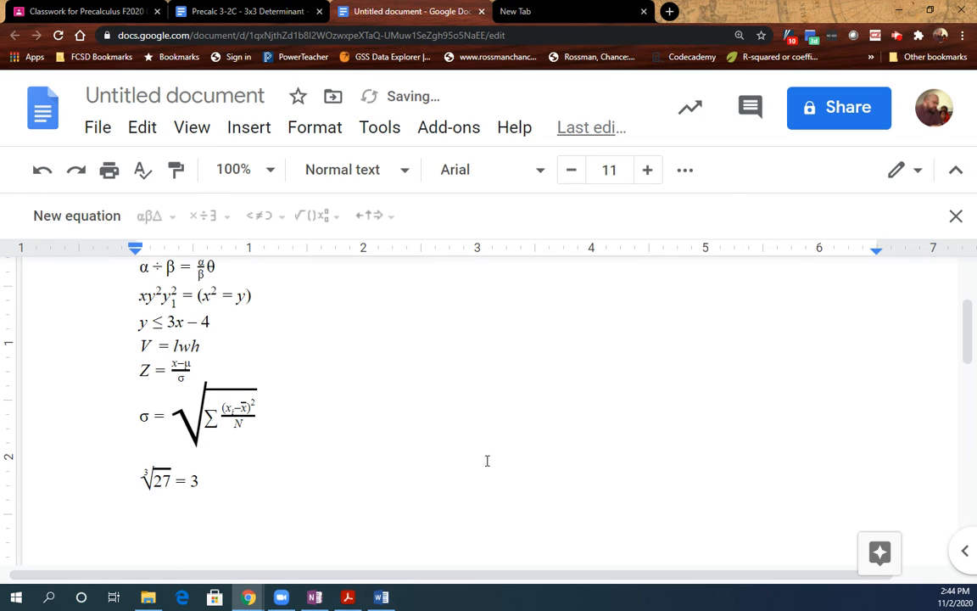
Start a new equation on the line below the cube root equation and enter the ≠ symbol with the code \ne
{"action": "key", "text": "Right"}
{"action": "key", "text": "Right"}
{"action": "key", "text": "Right"}
{"action": "key", "text": "Right"}
{"action": "key", "text": "Right"}
{"action": "key", "text": "Right"}
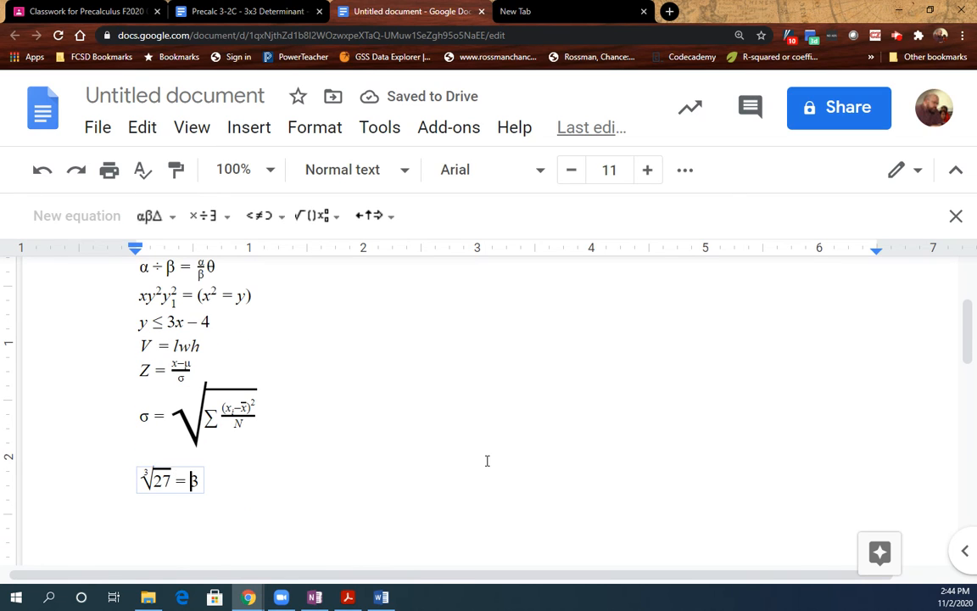
{"action": "key", "text": "Return"}
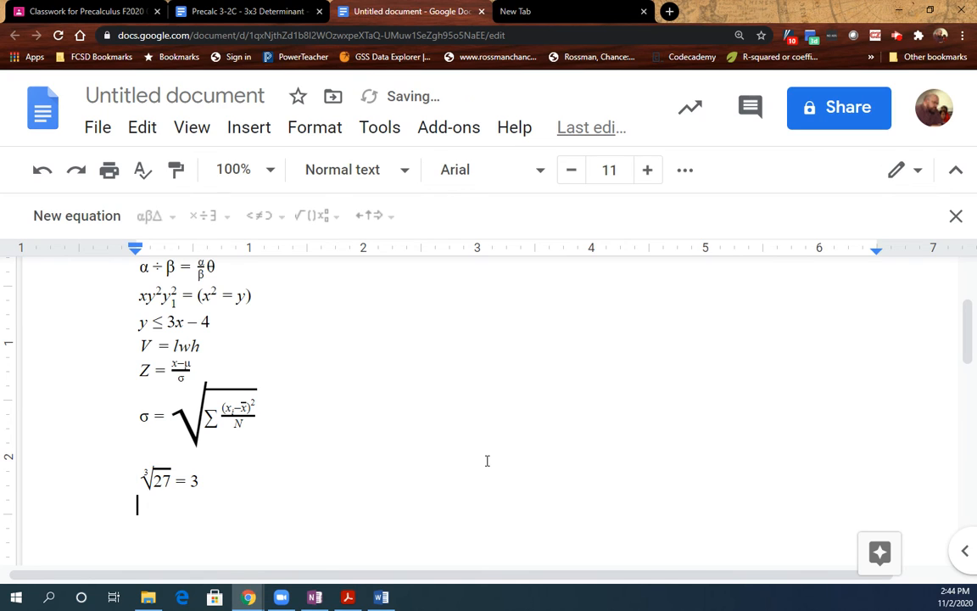
{"action": "left_click", "coordinate": [78, 218]}
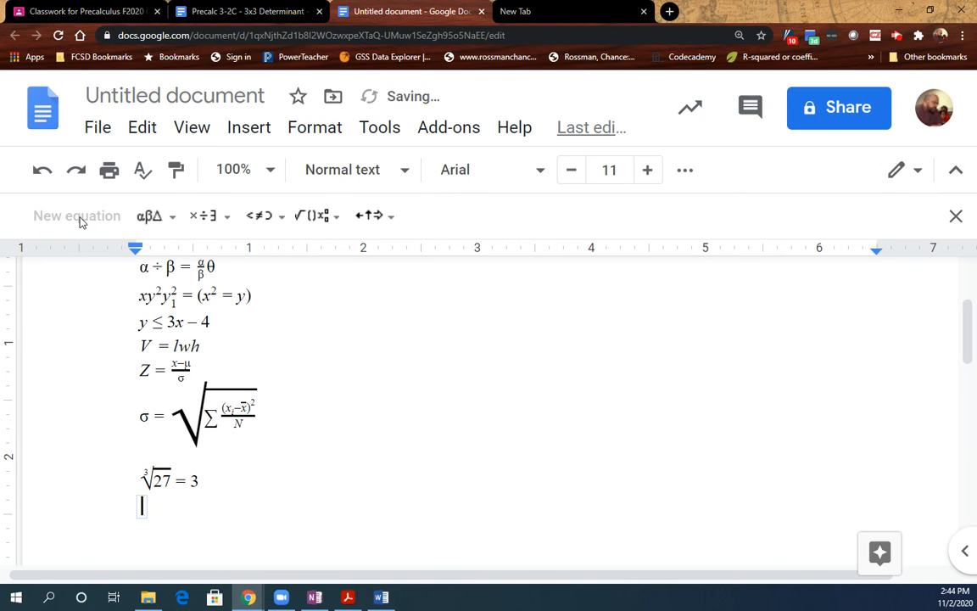
{"action": "type", "text": "\\ne"}
{"action": "key", "text": "Right"}
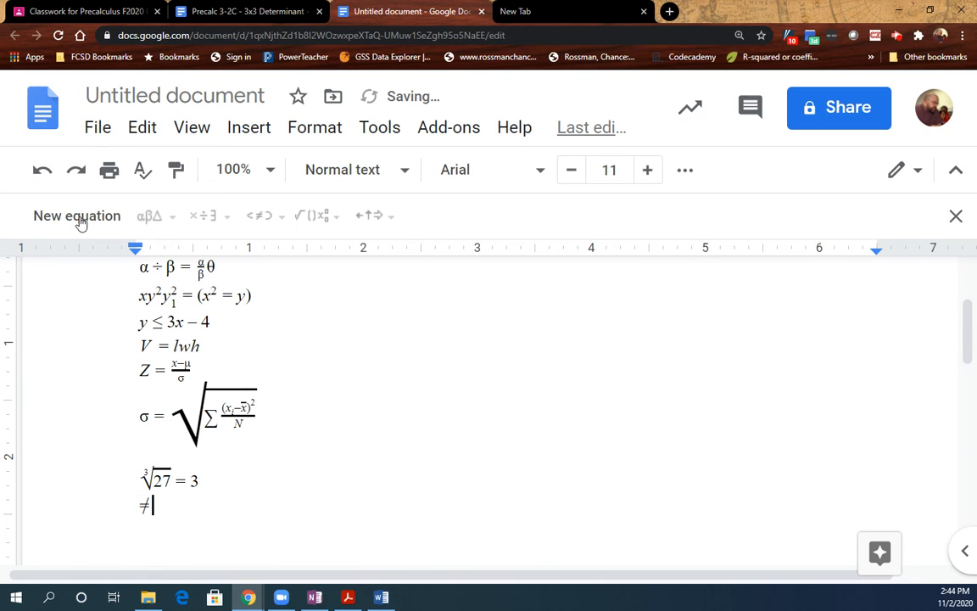
{"action": "key", "text": "Left"}
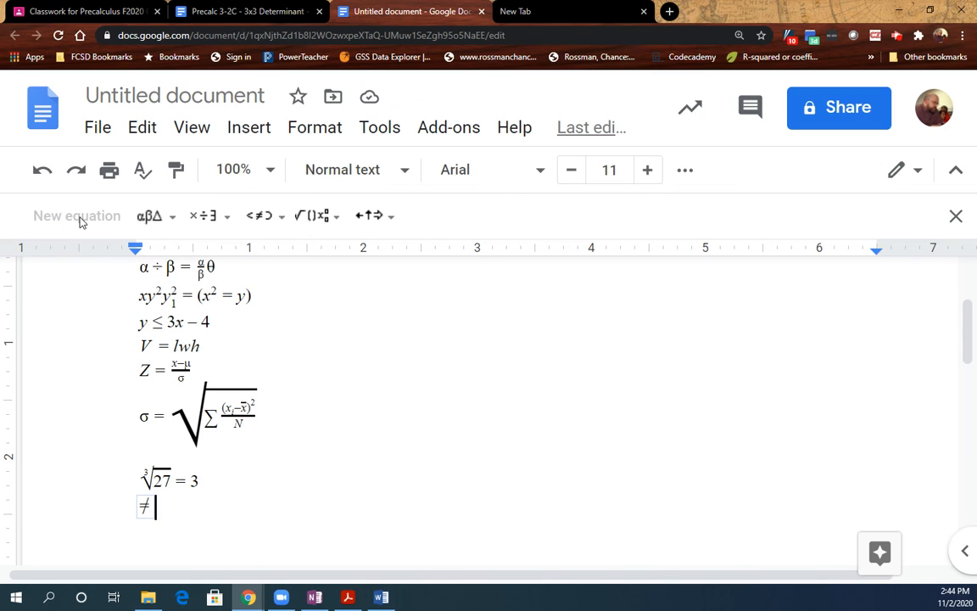
Add a binomial coefficient after the ≠ symbol with the code \choose, with n on top and r below
{"action": "type", "text": "\\choose "}
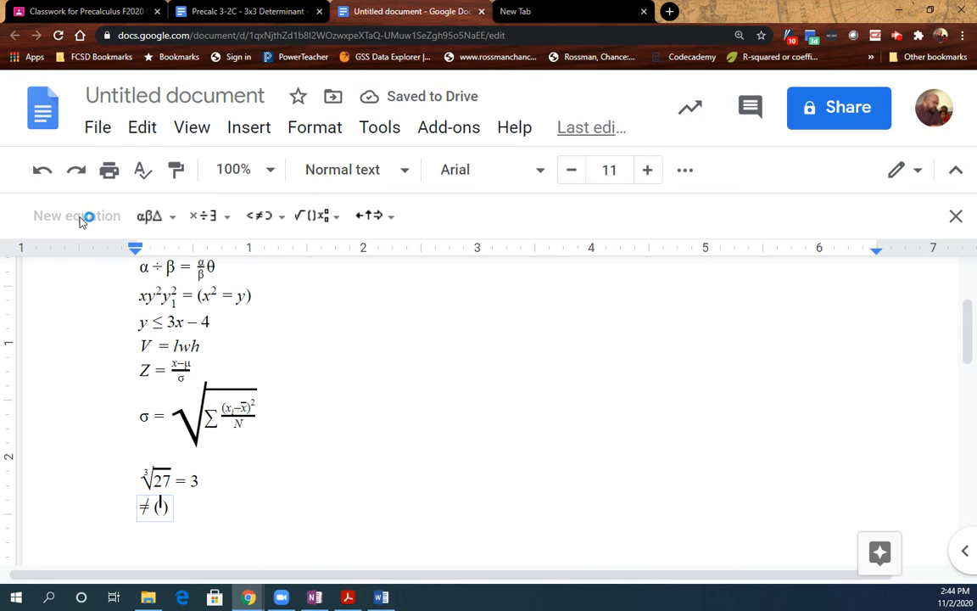
{"action": "type", "text": "n"}
{"action": "key", "text": "Down"}
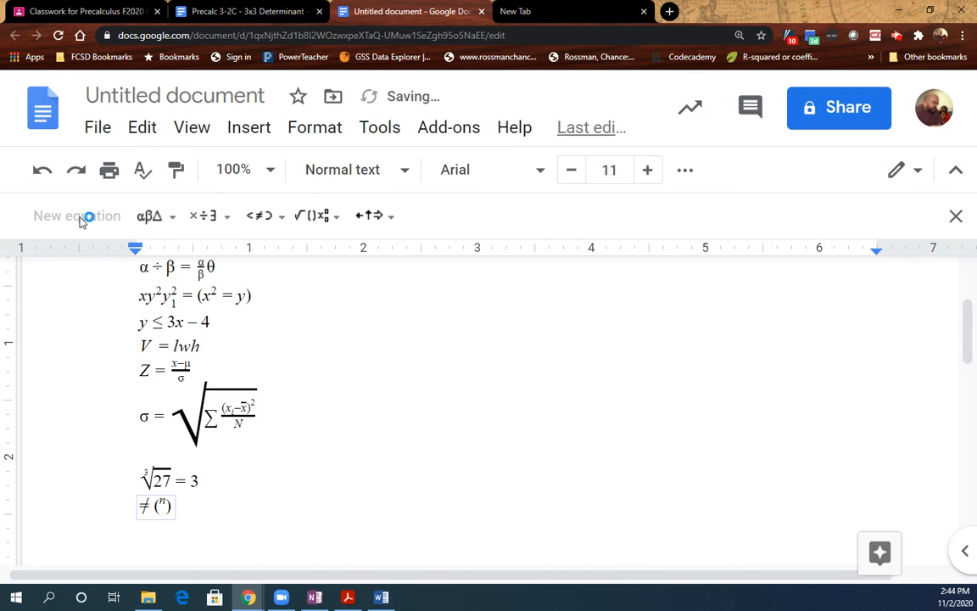
{"action": "type", "text": "r"}
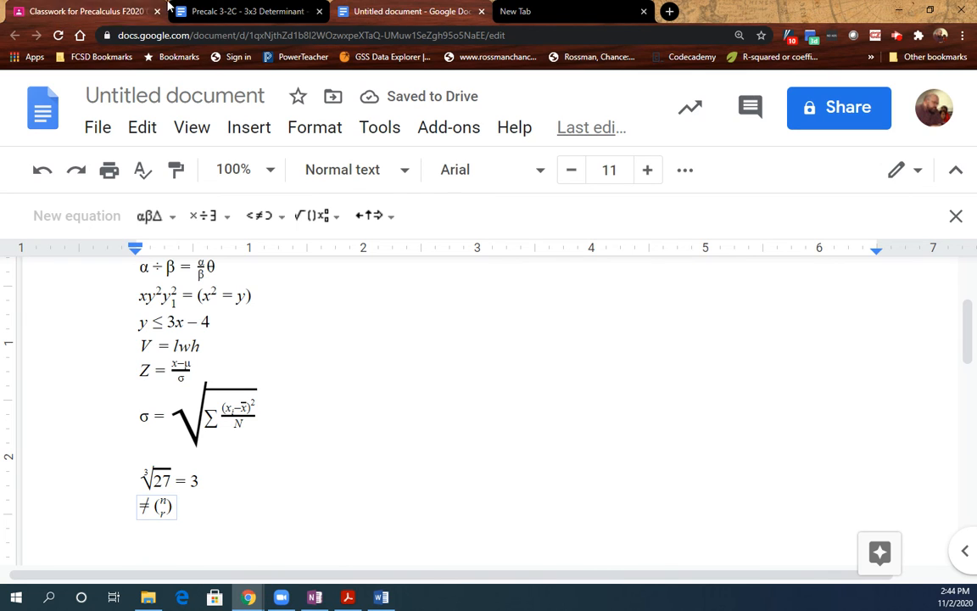
Add the fraction 3/4 after the binomial coefficient, using the code \frac
{"action": "left_click", "coordinate": [316, 217]}
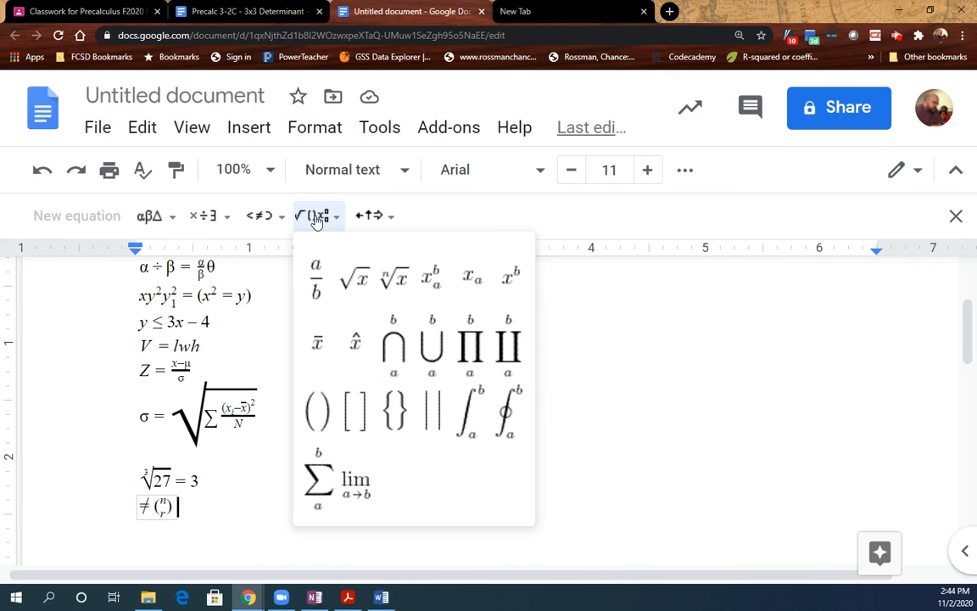
{"action": "left_click", "coordinate": [177, 507]}
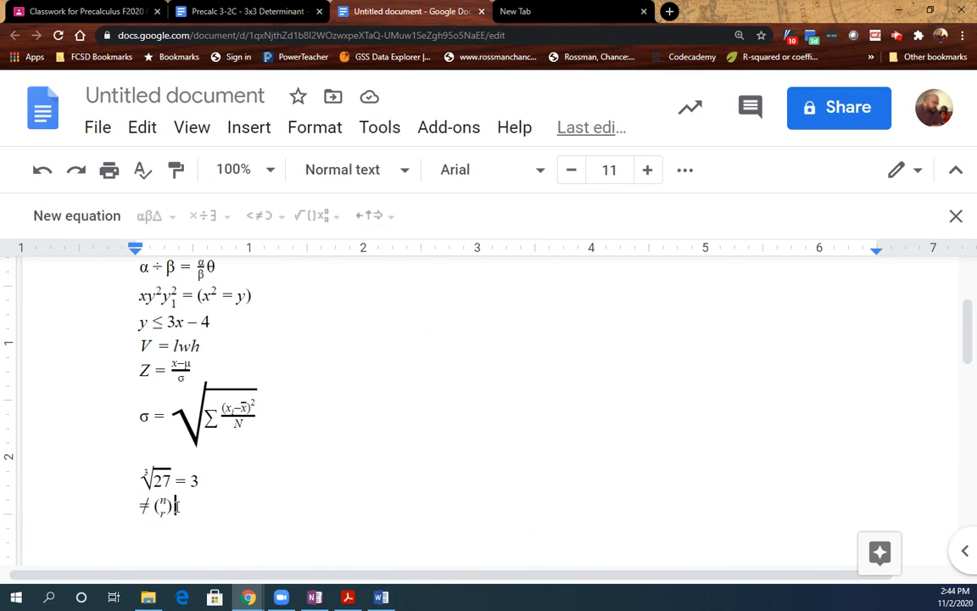
{"action": "key", "text": "Left"}
{"action": "key", "text": "Left"}
{"action": "key", "text": "Right"}
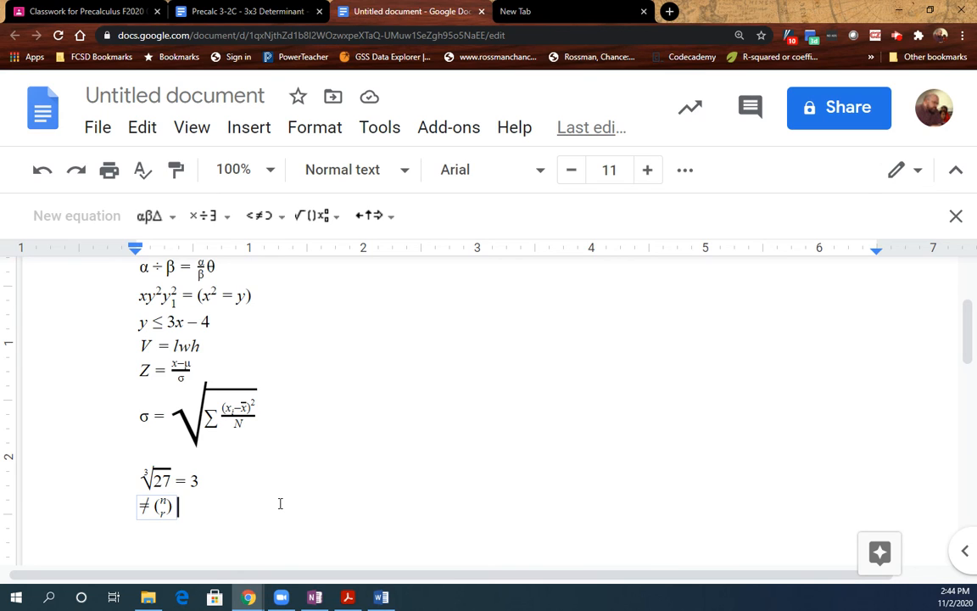
{"action": "type", "text": "\\"}
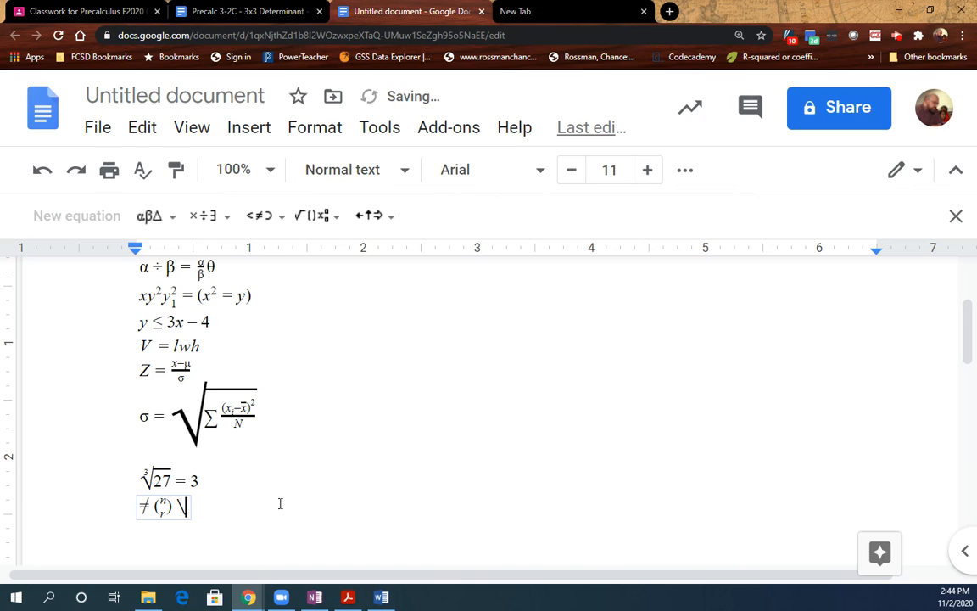
{"action": "type", "text": "frac"}
{"action": "key", "text": "space"}
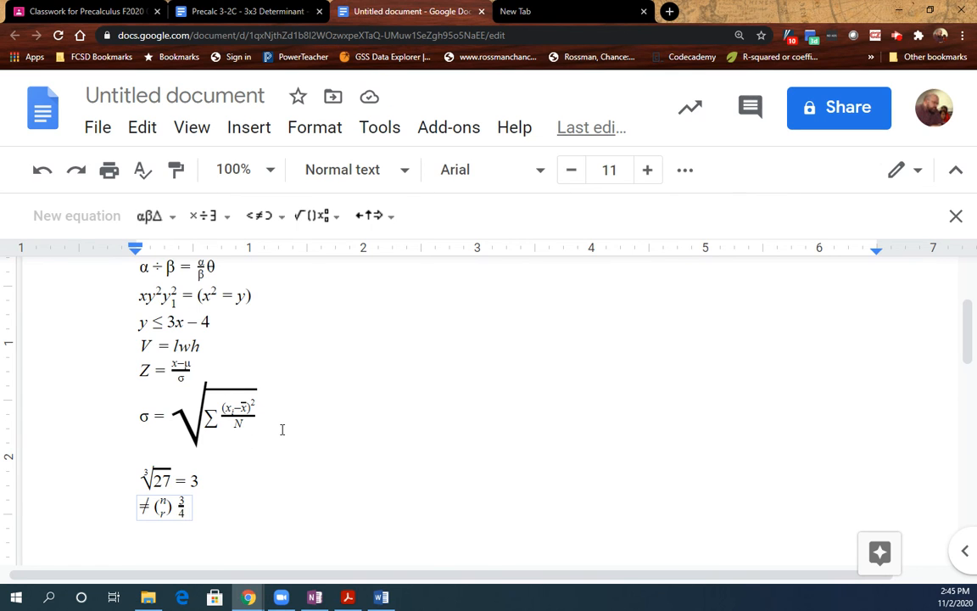
{"action": "scroll", "coordinate": [282, 430], "scroll_direction": "up", "scroll_amount": 1}
{"action": "scroll", "coordinate": [282, 430], "scroll_direction": "down", "scroll_amount": 3}
{"action": "scroll", "coordinate": [281, 429], "scroll_direction": "up", "scroll_amount": 3}
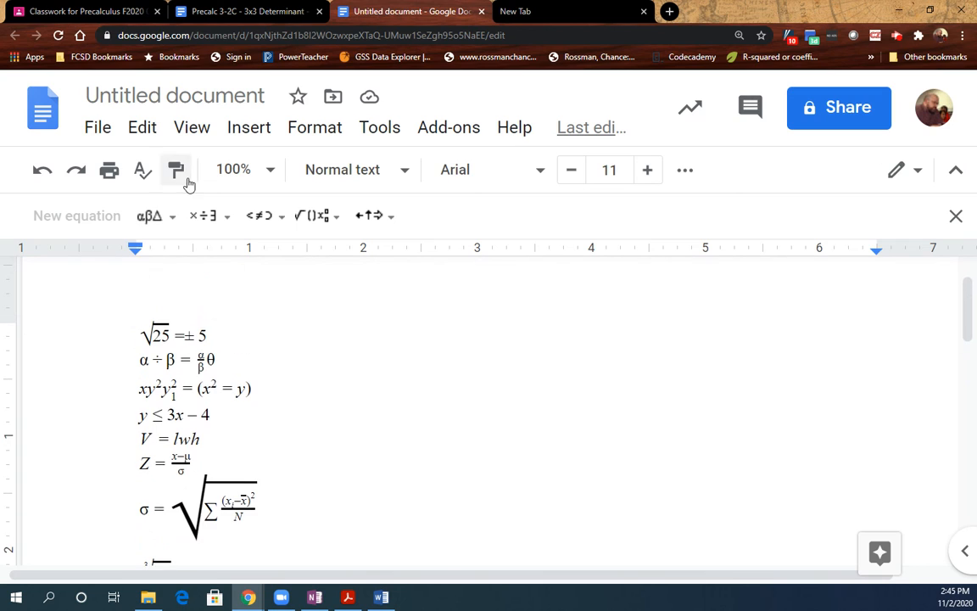